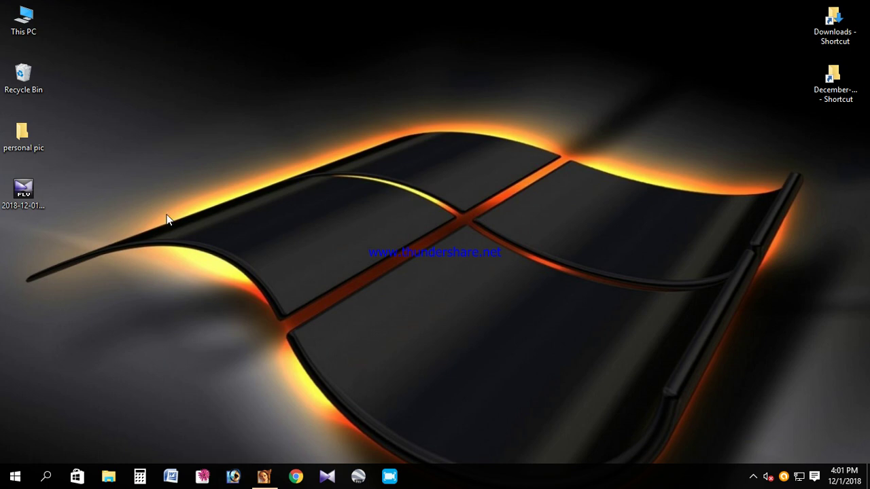
Launch Adobe Photoshop from its taskbar icon.
click(232, 478)
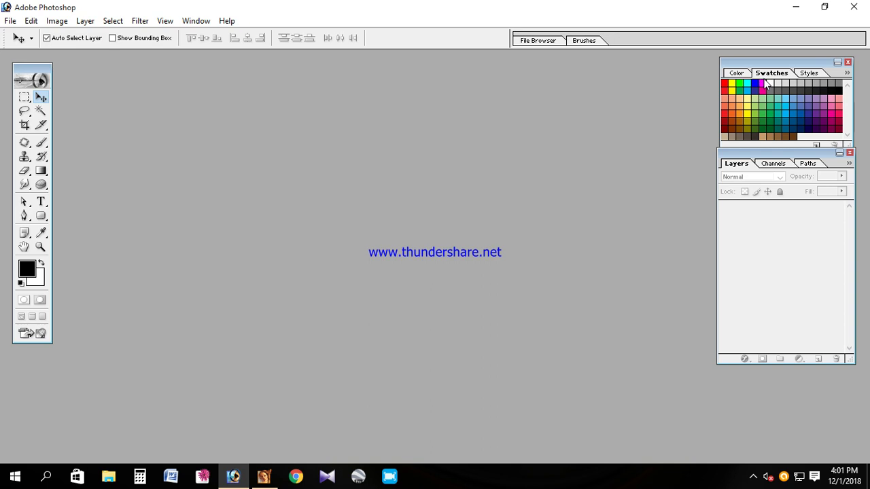
Show the Color palette as sliders, and hide then restore the Tools palette.
click(736, 73)
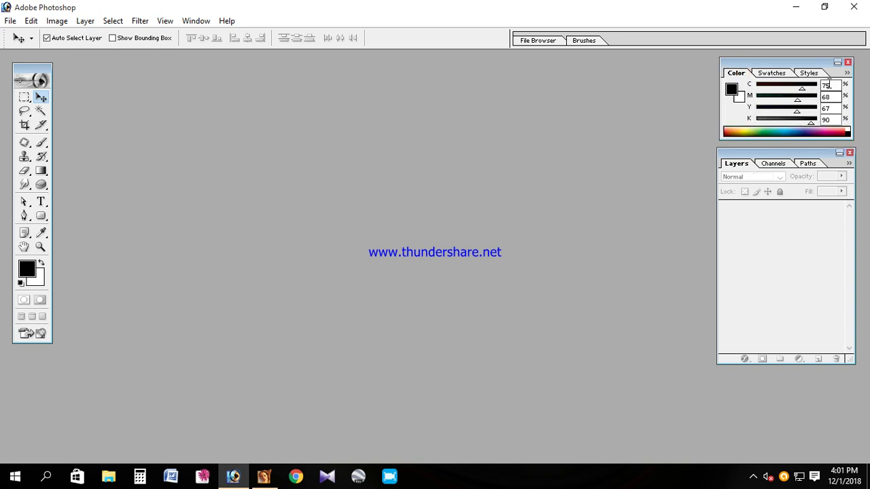
click(846, 73)
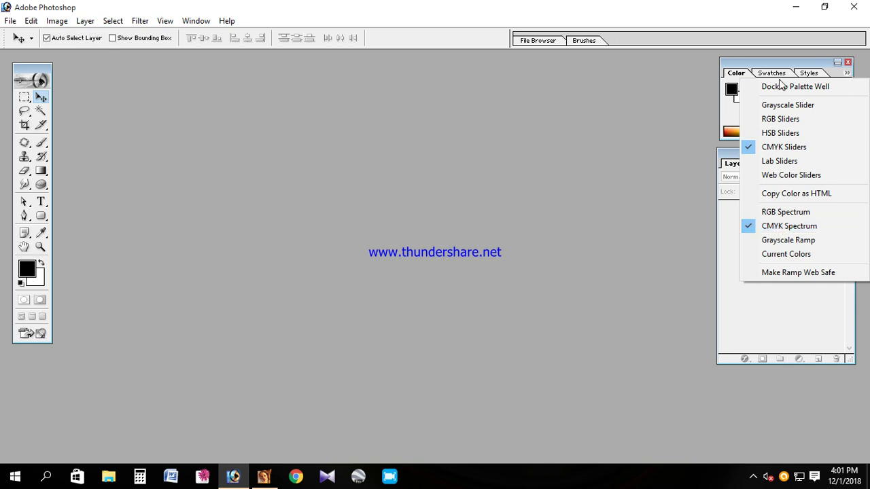
click(750, 65)
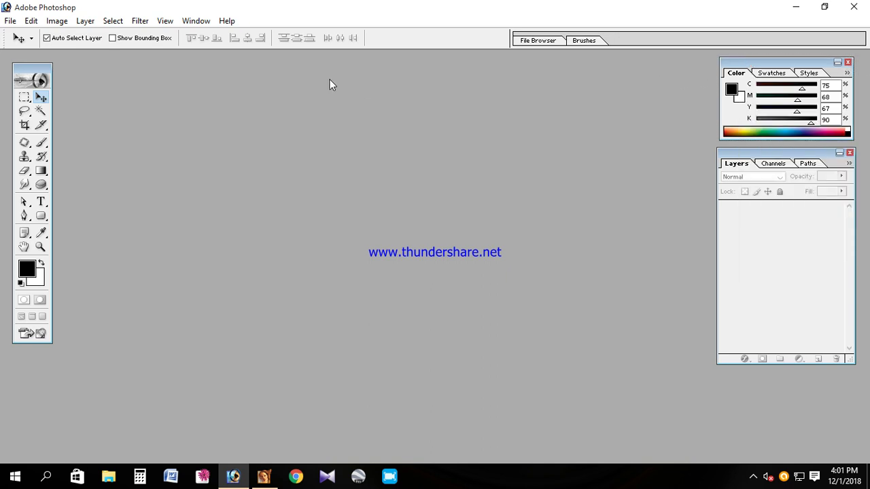
click(201, 23)
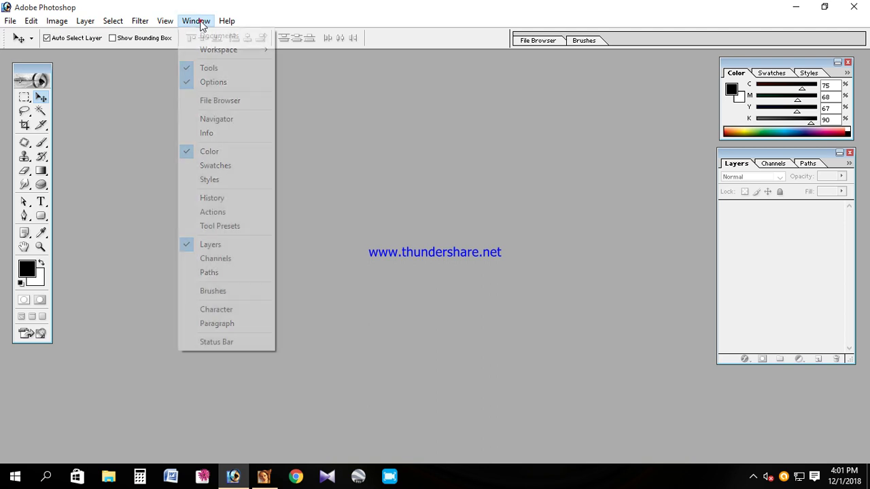
click(211, 70)
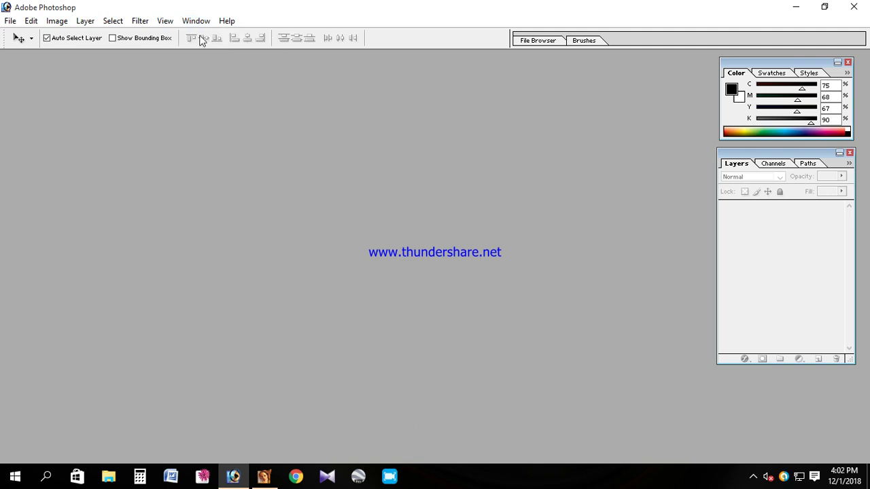
click(195, 20)
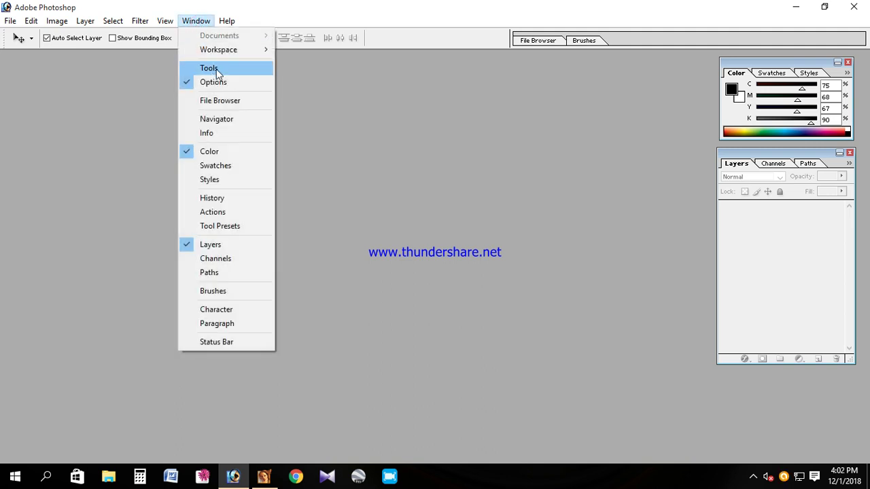
click(216, 70)
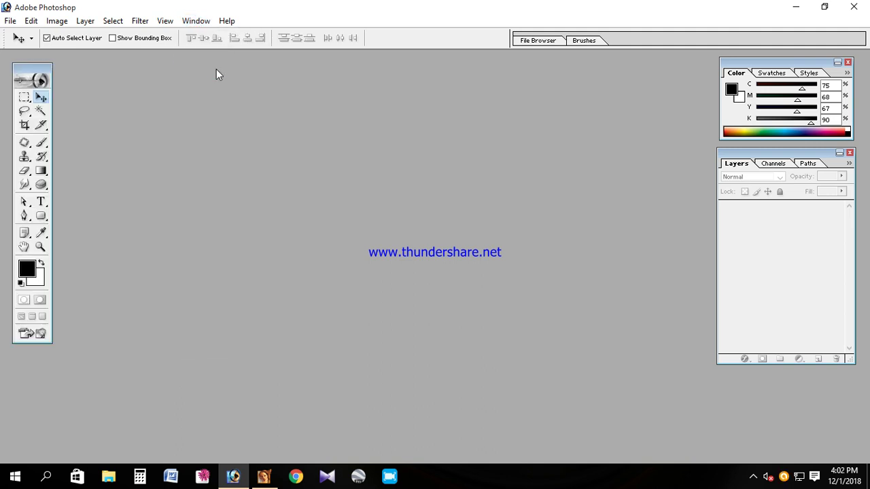
Close the Color and Layers palettes, then reopen both from the Window menu.
click(848, 62)
click(849, 152)
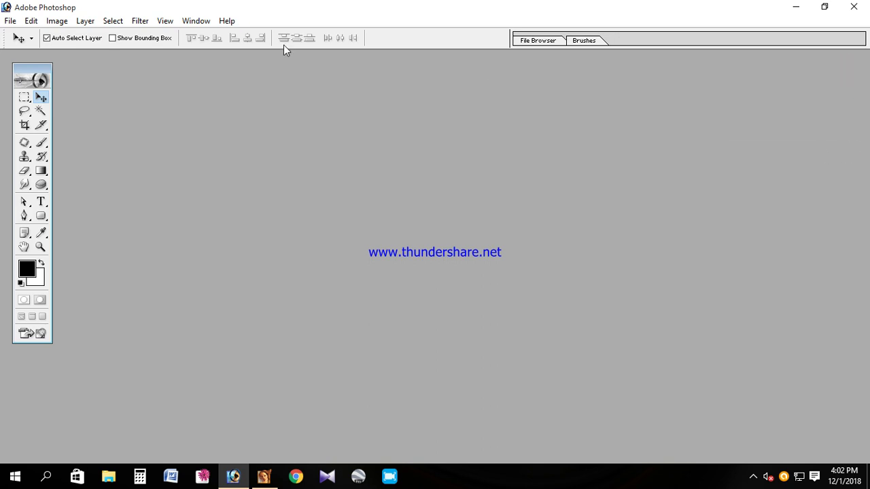
click(166, 21)
mouse_move(196, 21)
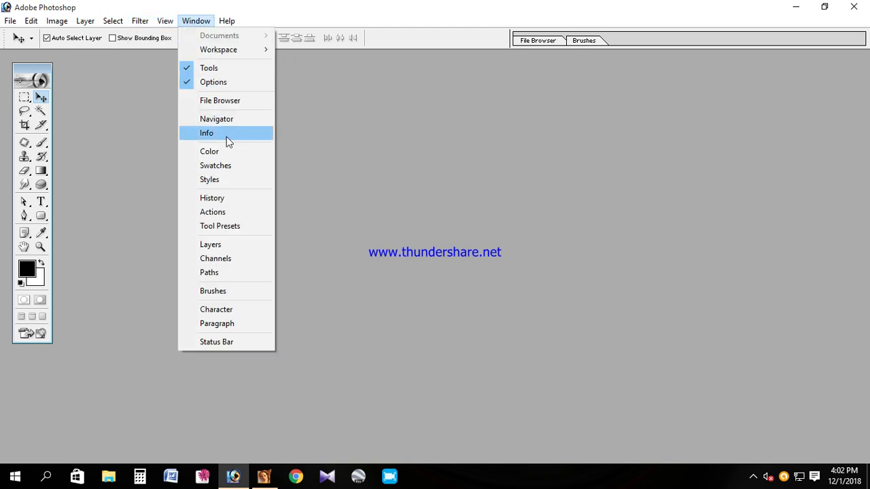
click(214, 152)
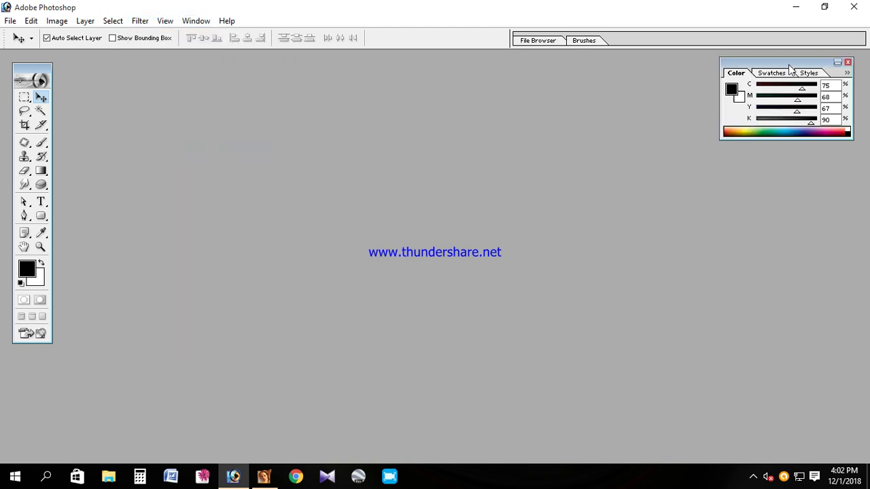
click(197, 22)
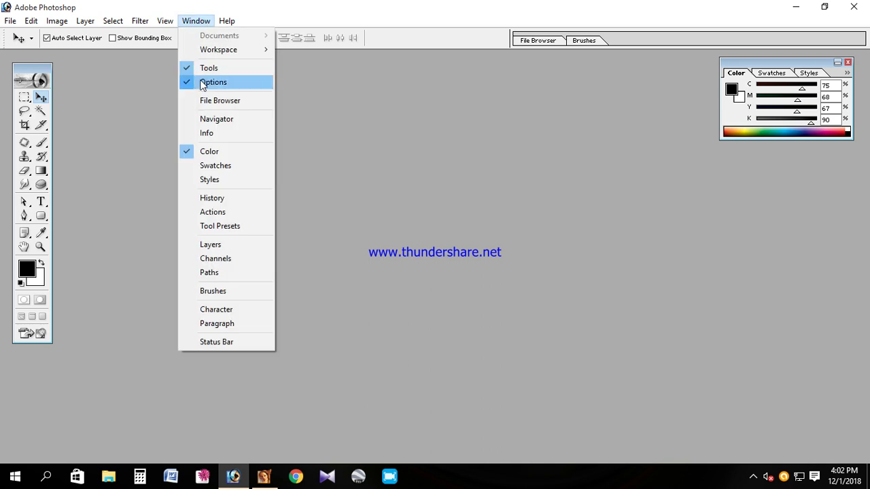
click(214, 246)
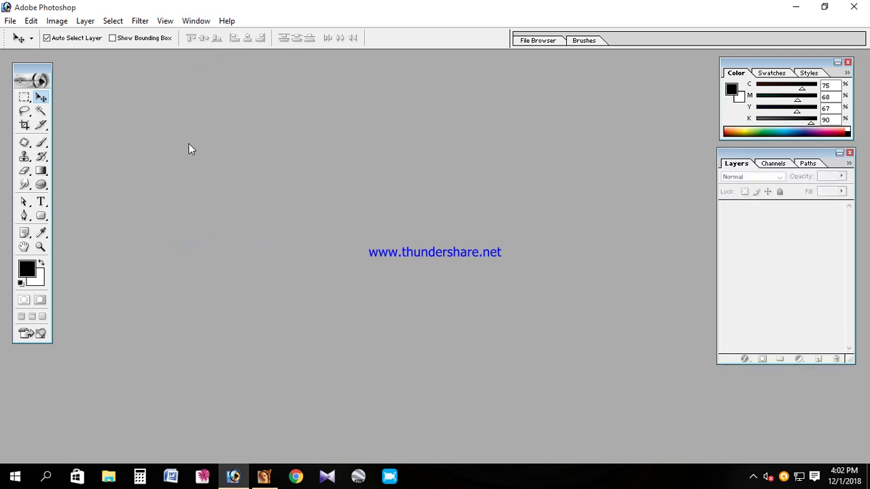
click(9, 21)
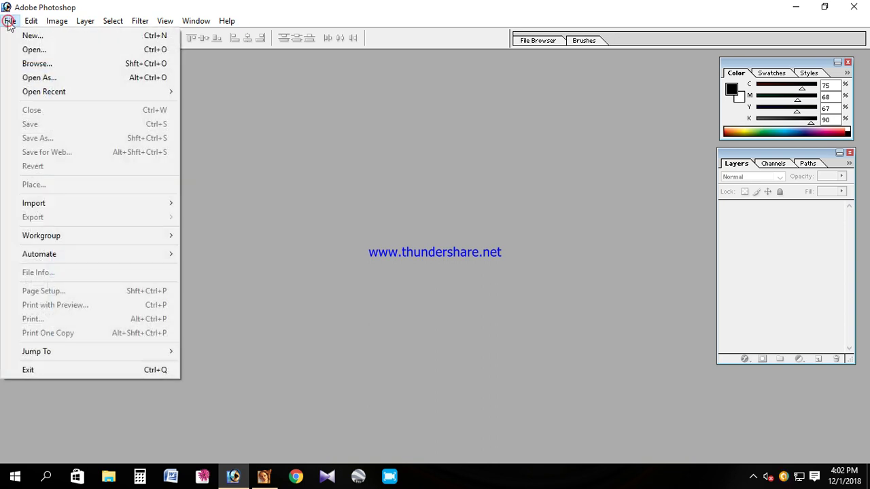
Set up a new 60 × 24 inch, 72 ppi document with transparent contents.
click(49, 37)
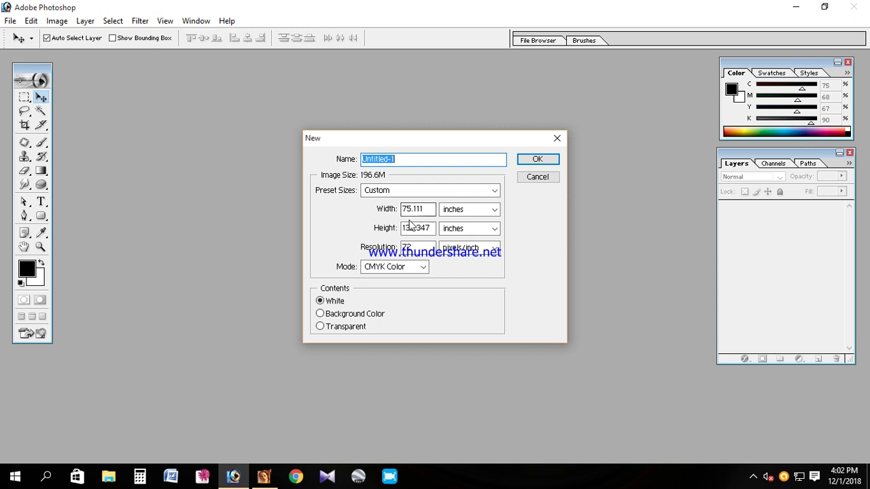
drag(428, 209, 368, 222)
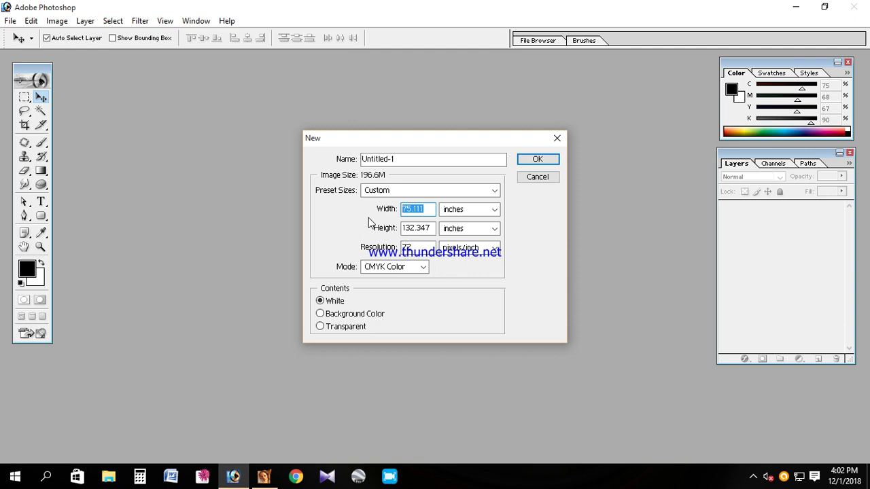
text(60)
drag(423, 231, 386, 234)
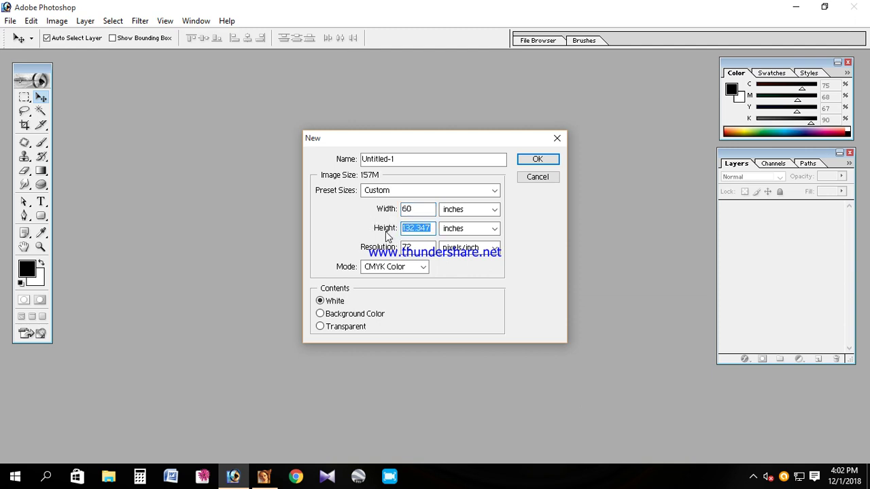
text(24)
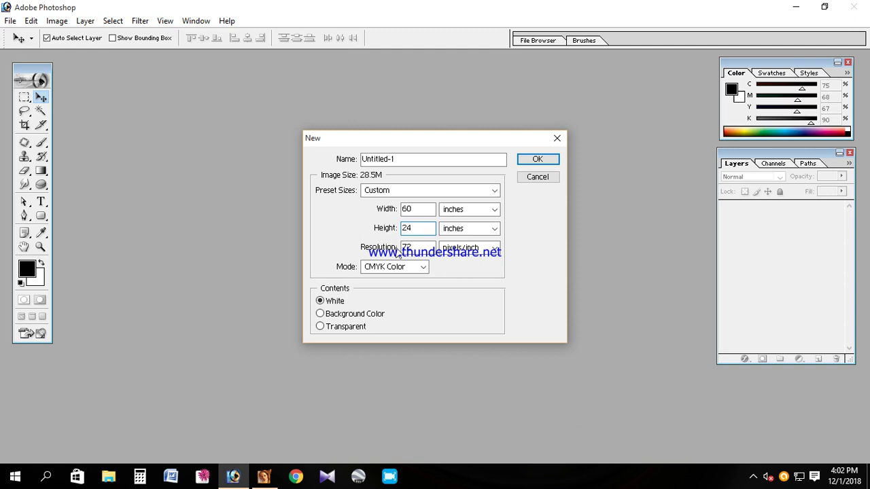
drag(416, 246, 375, 255)
text(100)
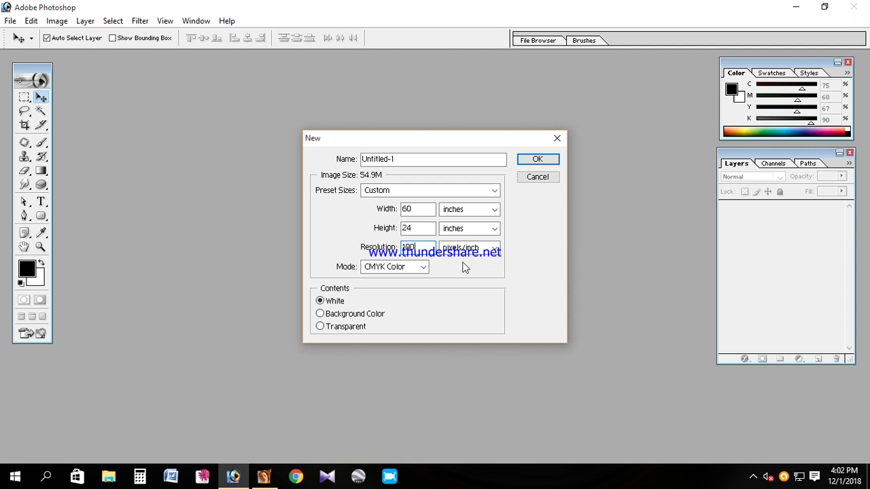
drag(431, 246, 385, 254)
text(72)
click(329, 314)
Name the document signboard, create it, and zoom out to see the whole canvas.
drag(409, 159, 355, 163)
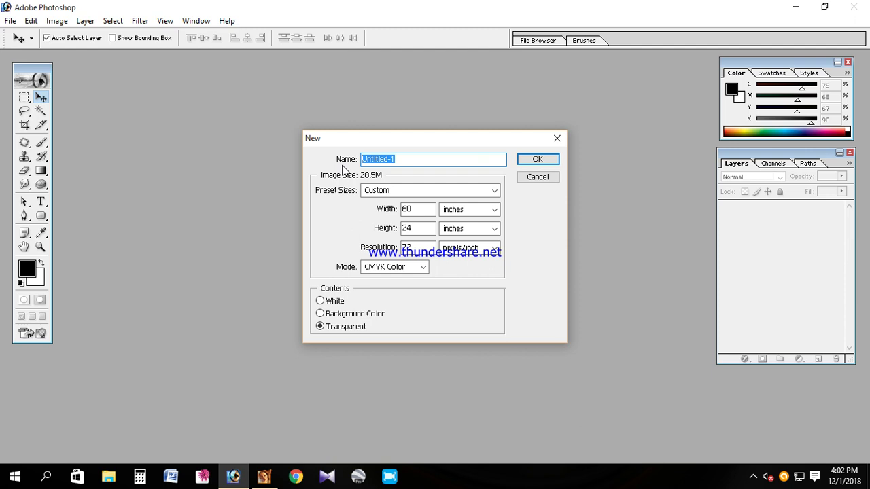
text(ba)
text(n)
text(si)
click(536, 159)
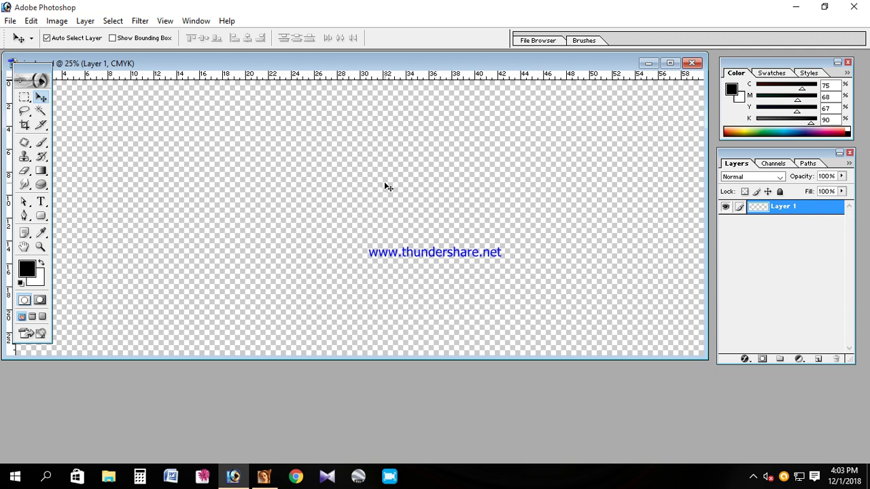
key(ctrl+minus)
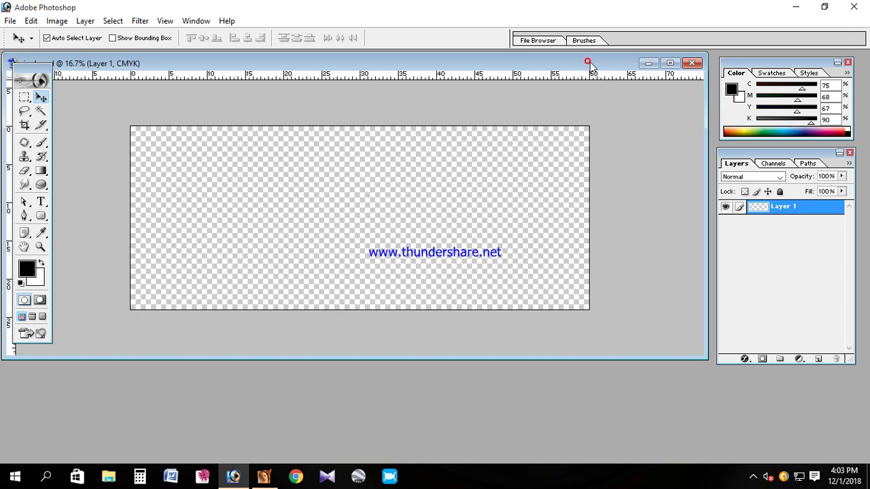
drag(587, 60, 608, 62)
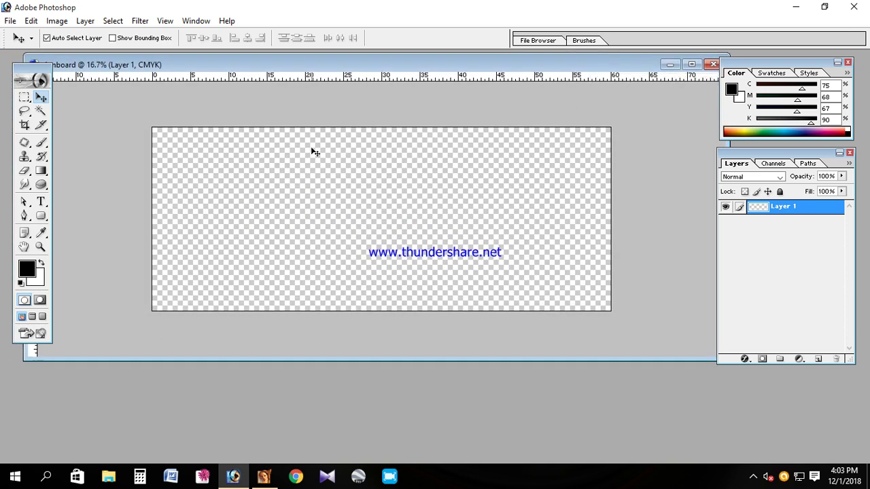
Browse the Open dialog to the Wallpaper folder on the Wallpaper (G:) drive.
click(10, 21)
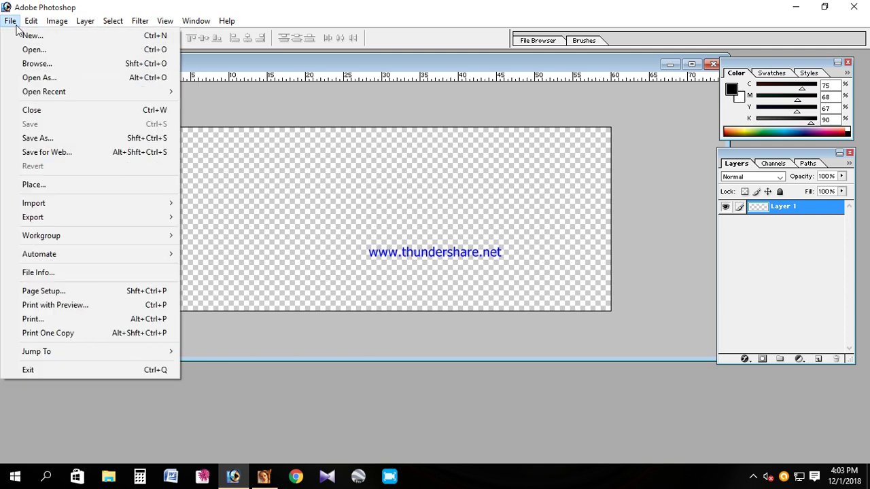
click(50, 52)
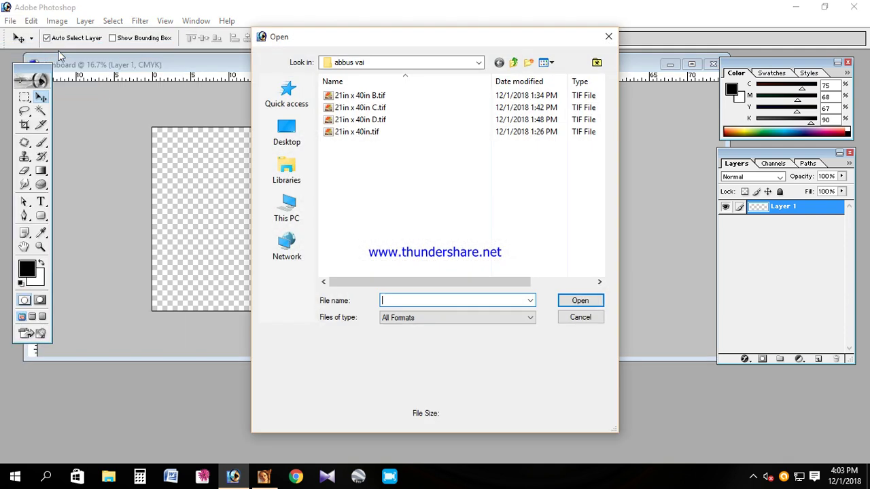
click(286, 207)
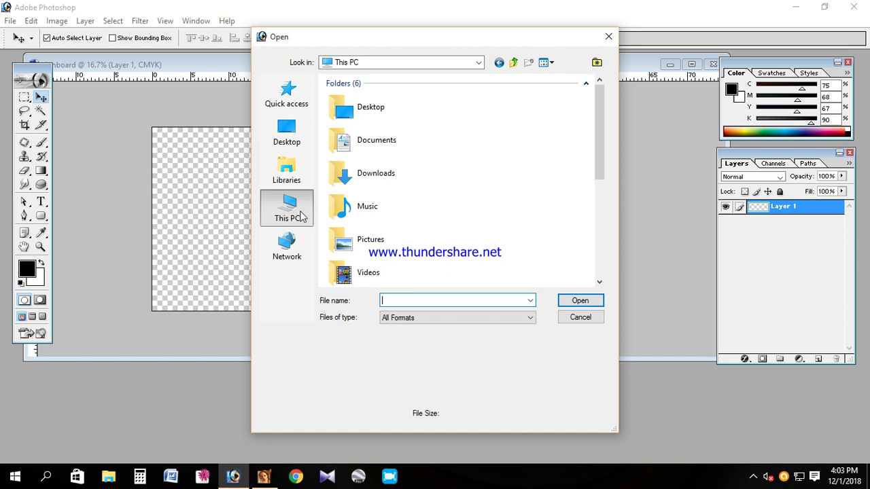
scroll(408, 203, down, 5)
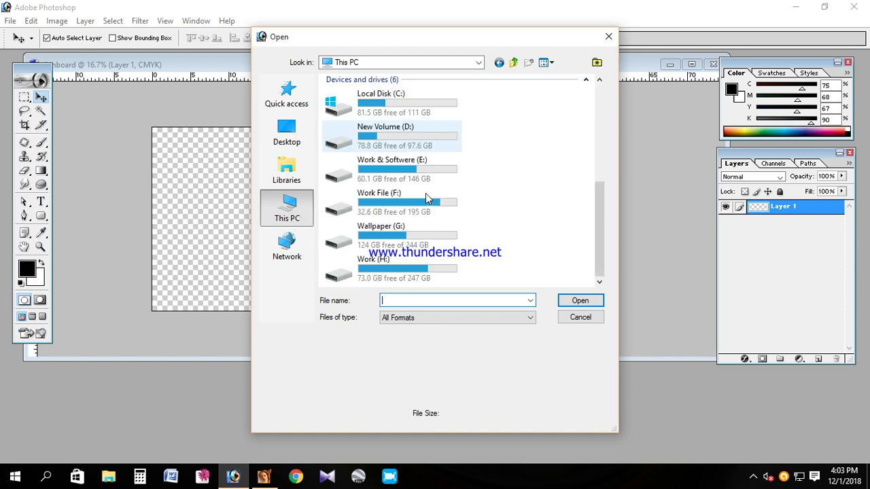
double_click(343, 243)
click(369, 227)
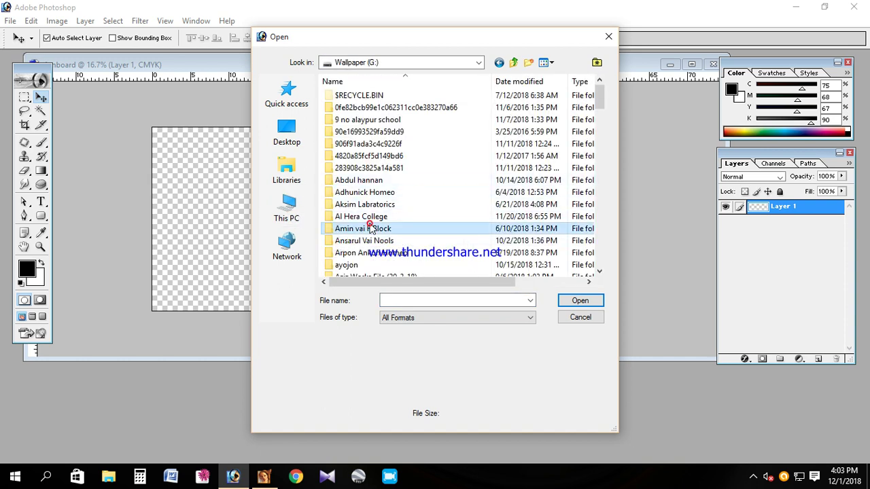
key(w)
key(Return)
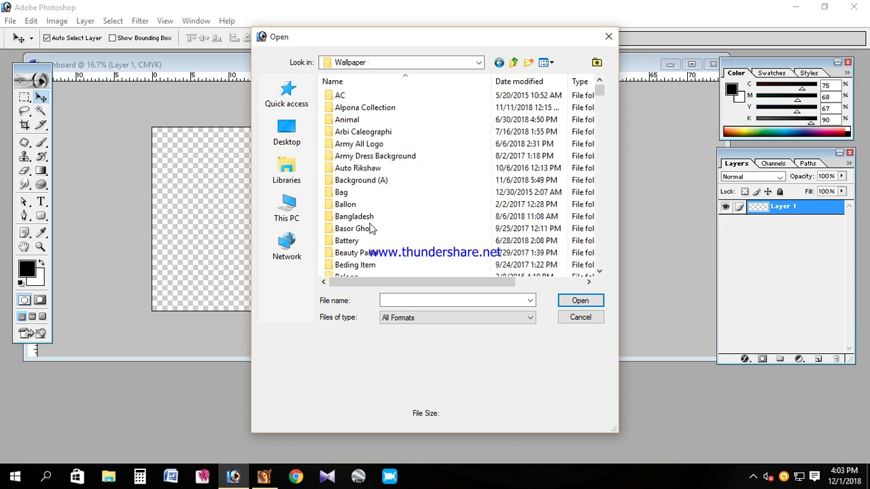
Preview images in Background (A) and open the wood texture 347127.png.
click(359, 182)
key(Down)
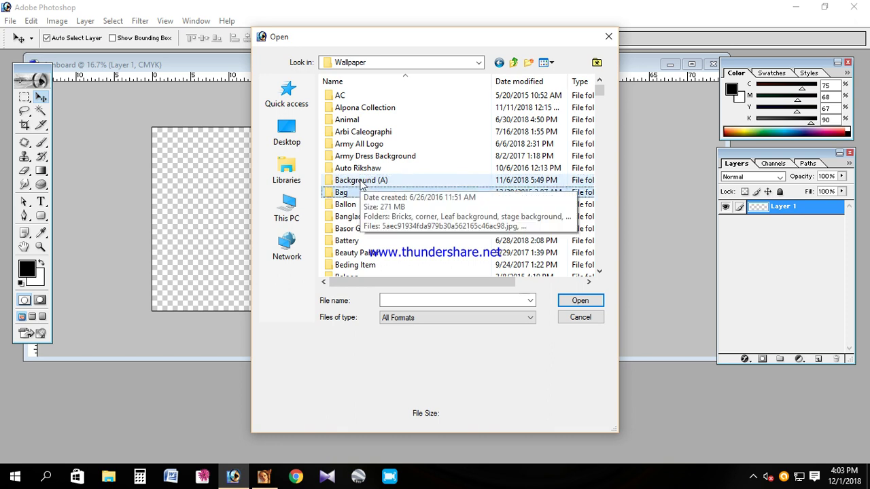
double_click(360, 181)
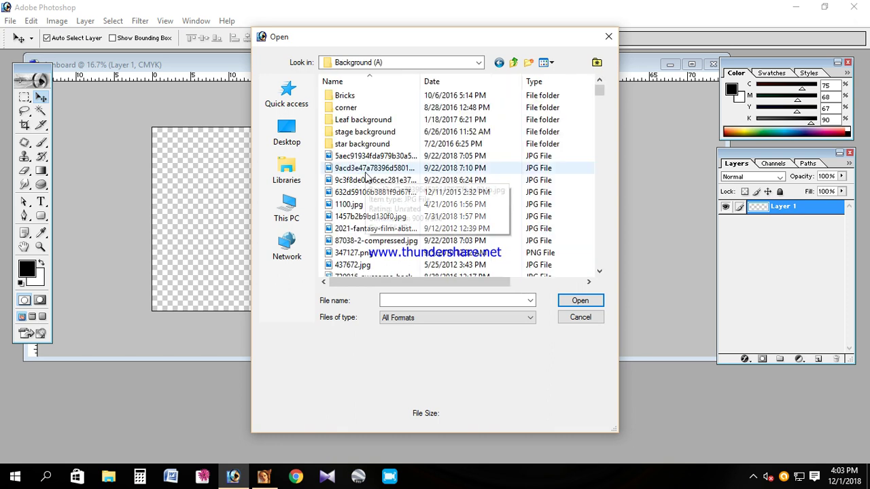
click(346, 158)
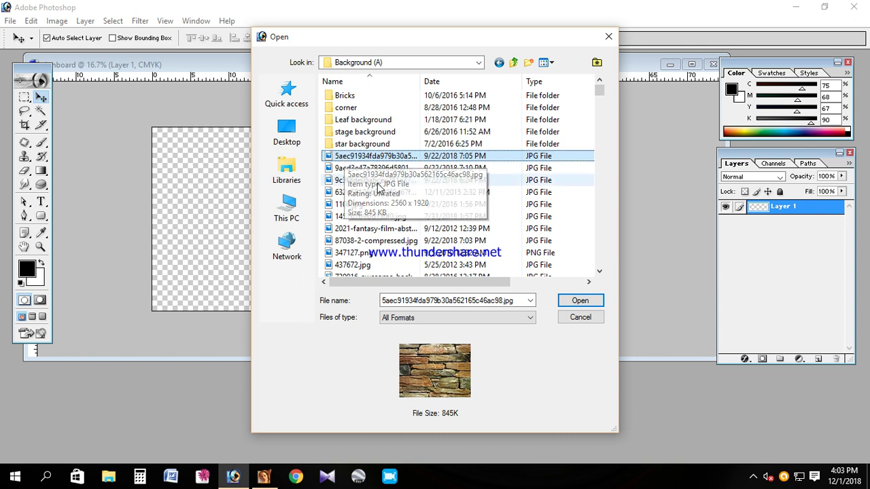
click(360, 167)
click(377, 180)
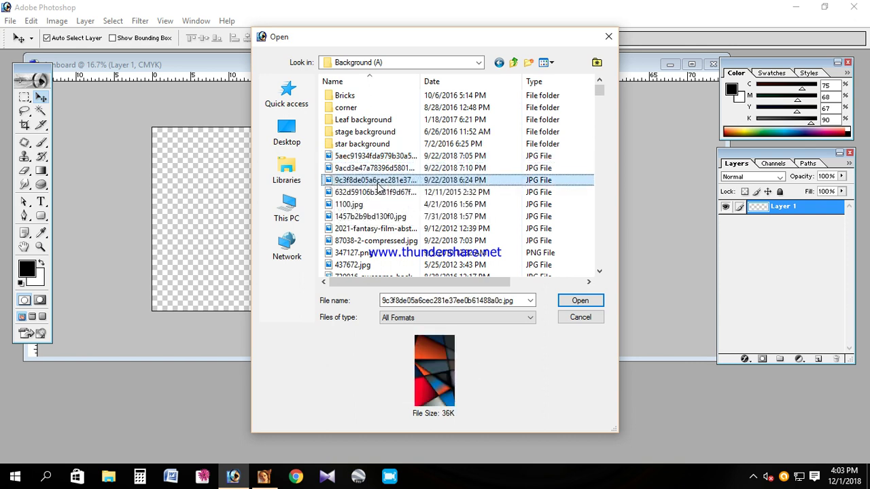
key(Down)
key(Down)
key(Down)
key(Down)
key(Down)
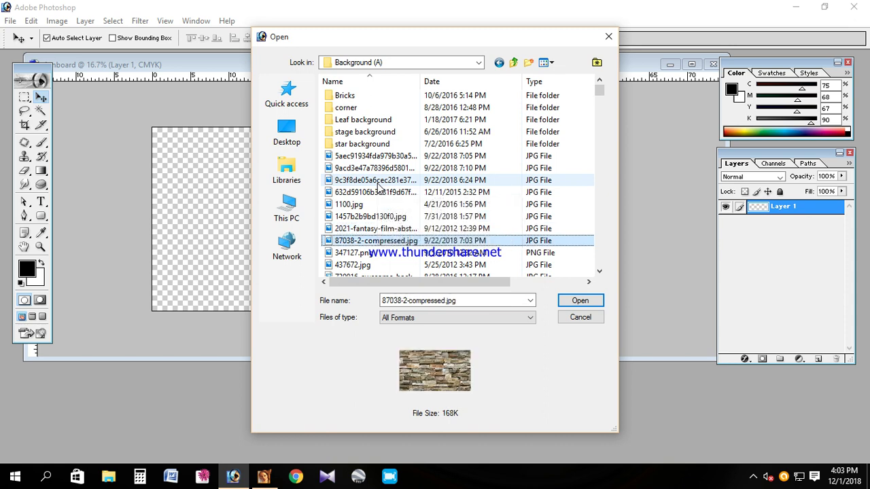
key(Down)
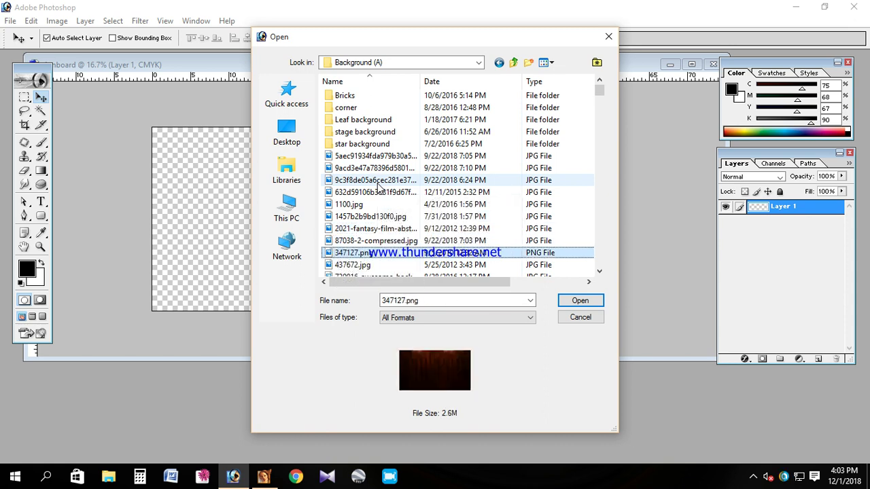
key(Return)
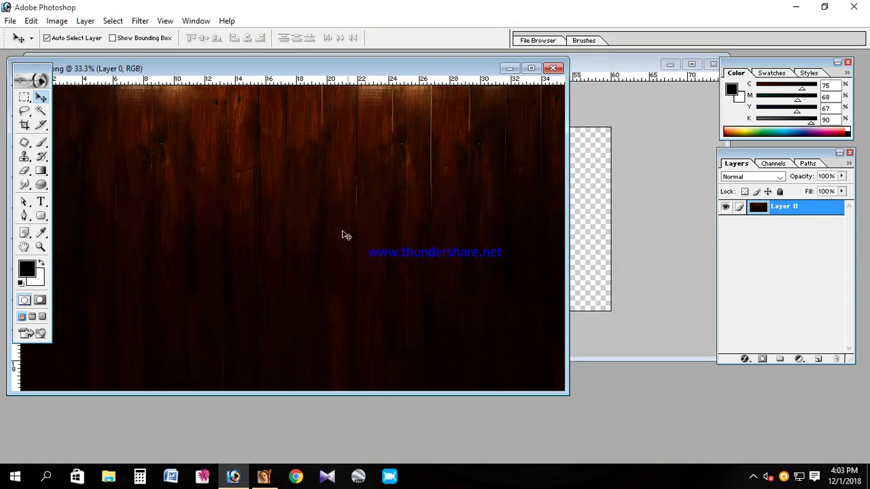
Drag the wood texture onto signboard as Layer 2, close 347127.png, and centre the texture.
drag(282, 72, 568, 137)
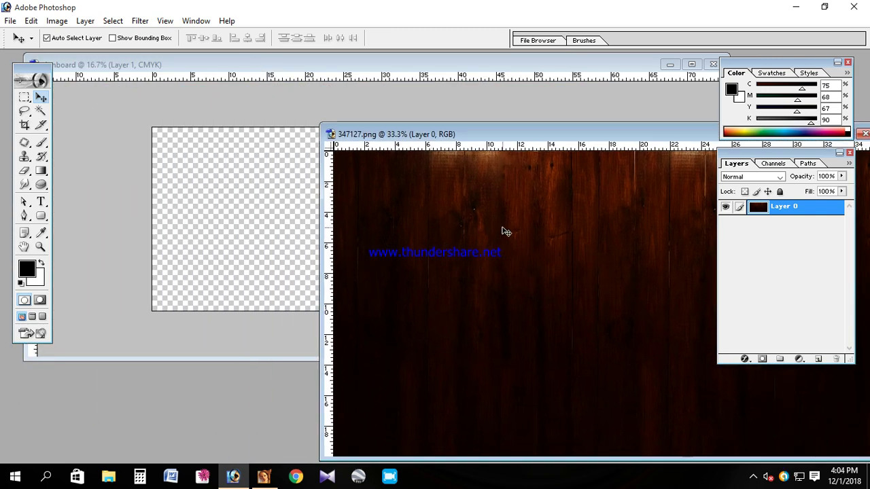
drag(525, 231, 276, 210)
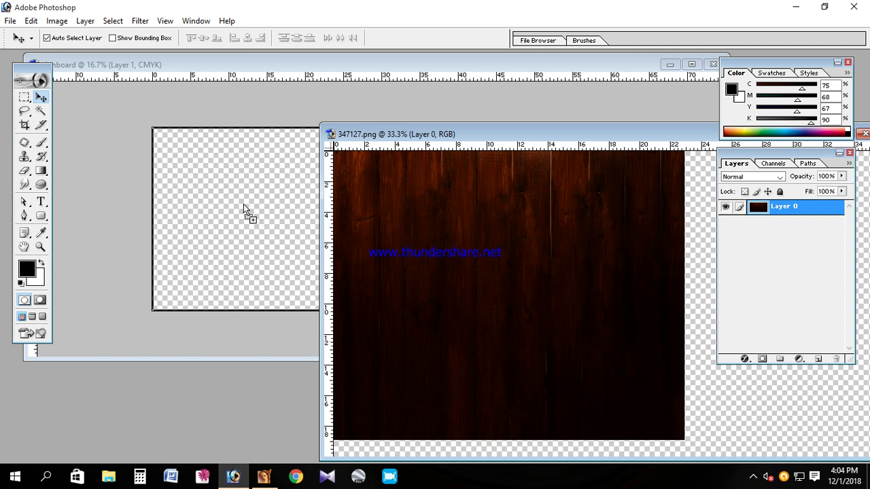
drag(250, 207, 243, 204)
click(449, 401)
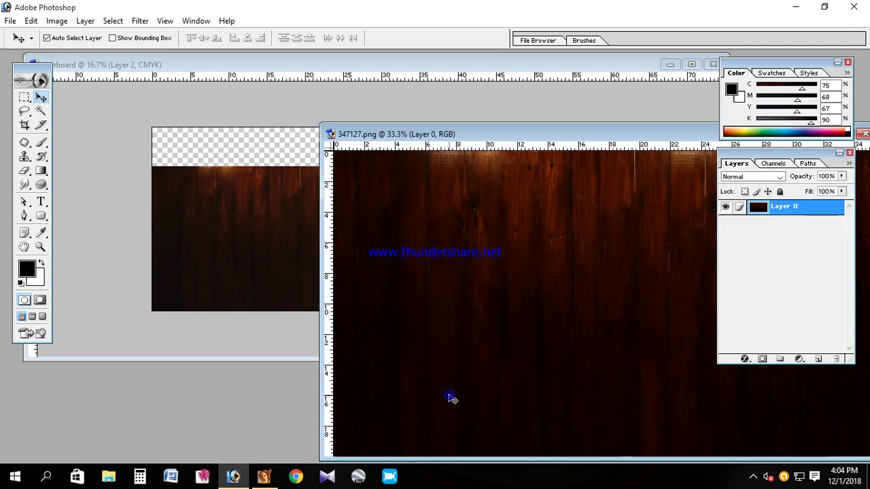
drag(553, 136, 309, 124)
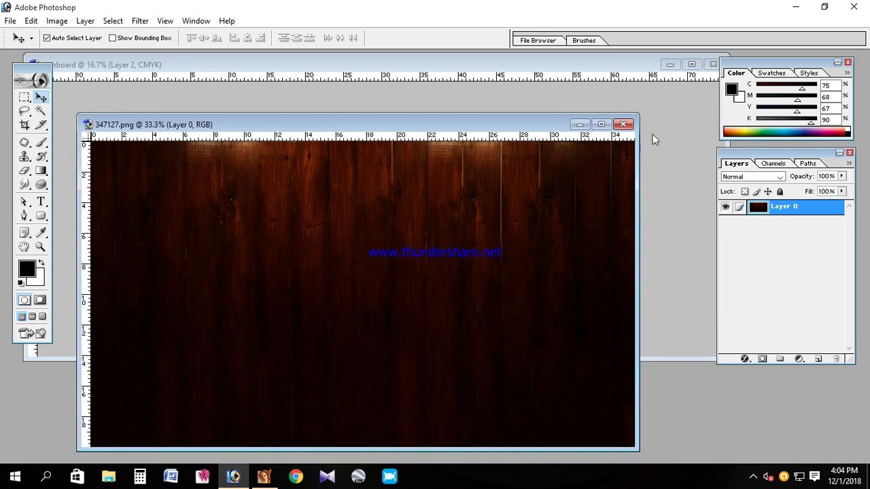
click(624, 125)
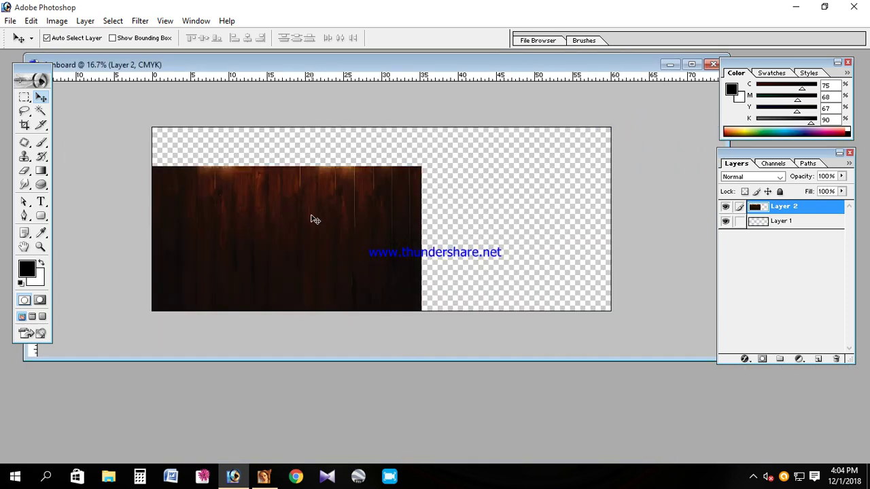
drag(312, 220, 401, 198)
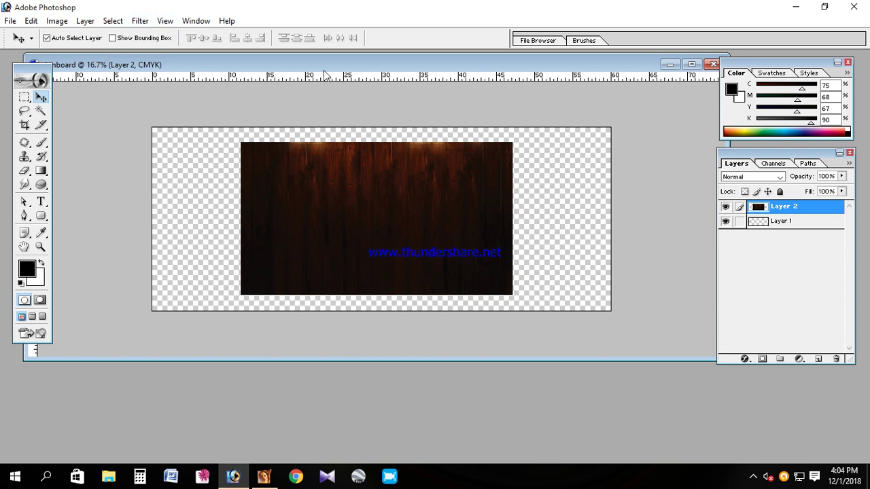
click(693, 64)
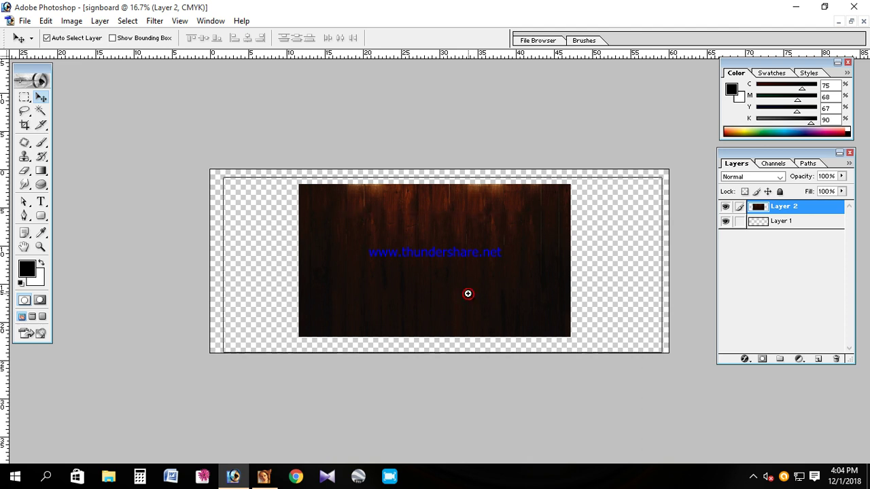
Free-transform Layer 2 to 155.7% width and 113.5% height so the wood fills the canvas.
key(ctrl+plus)
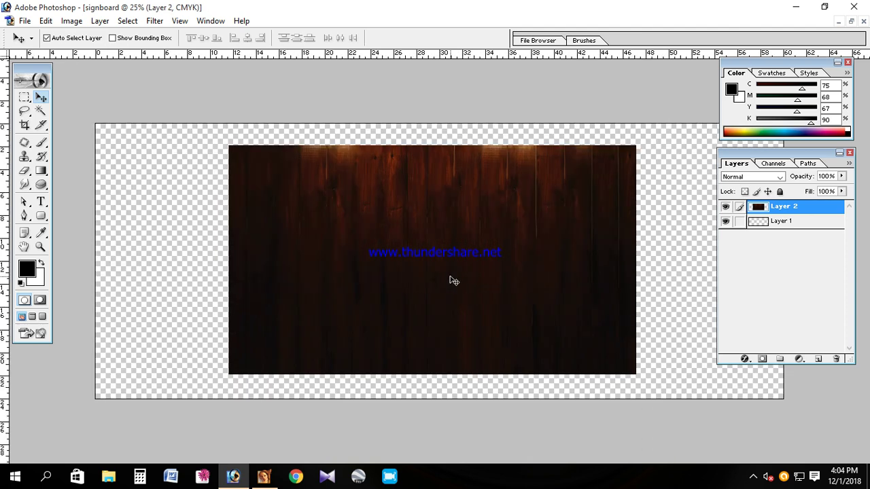
key(ctrl+t)
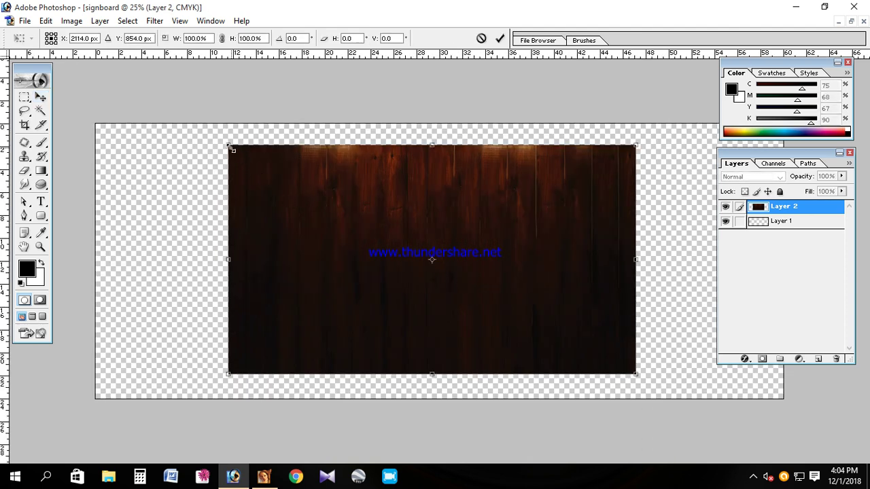
drag(228, 146, 214, 137)
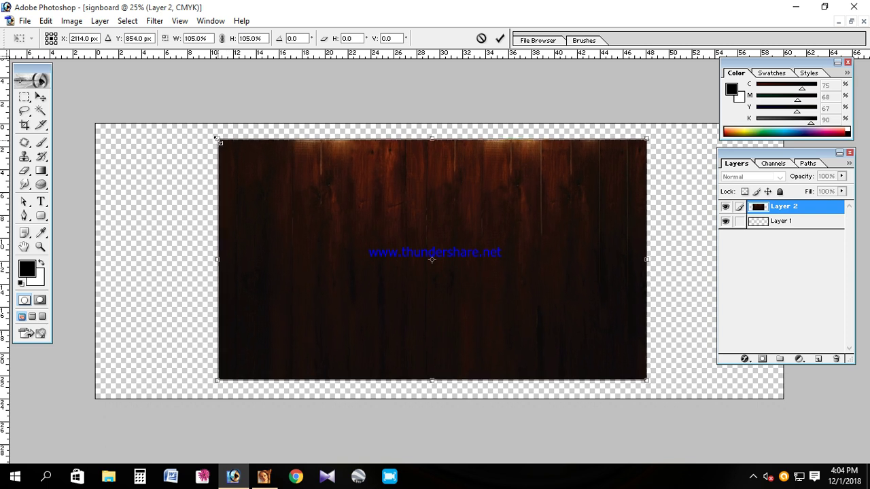
double_click(290, 208)
click(71, 21)
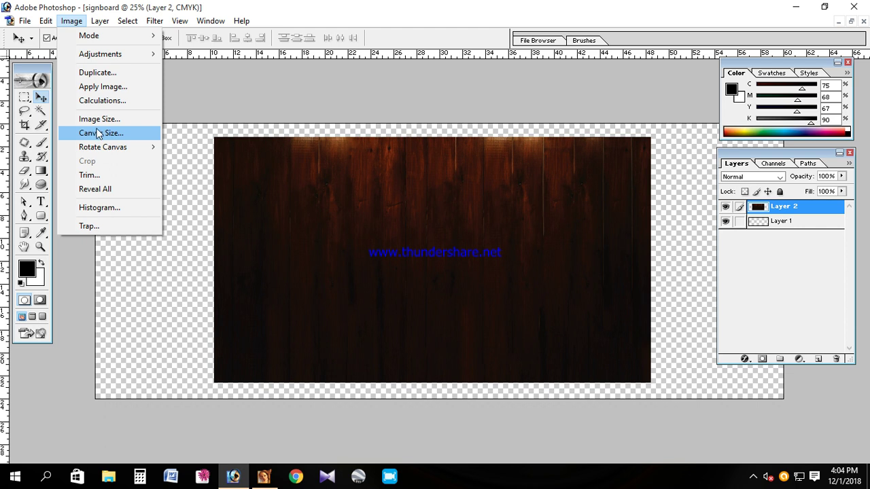
mouse_move(46, 21)
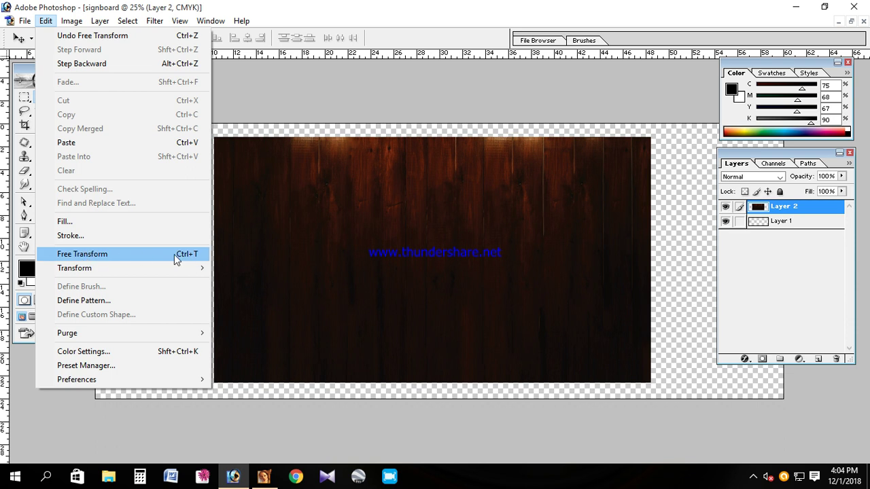
click(191, 255)
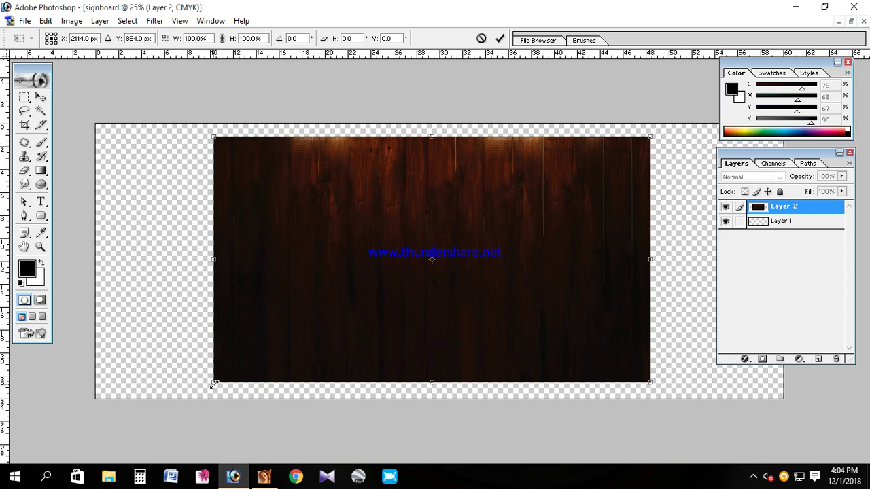
drag(214, 258, 125, 253)
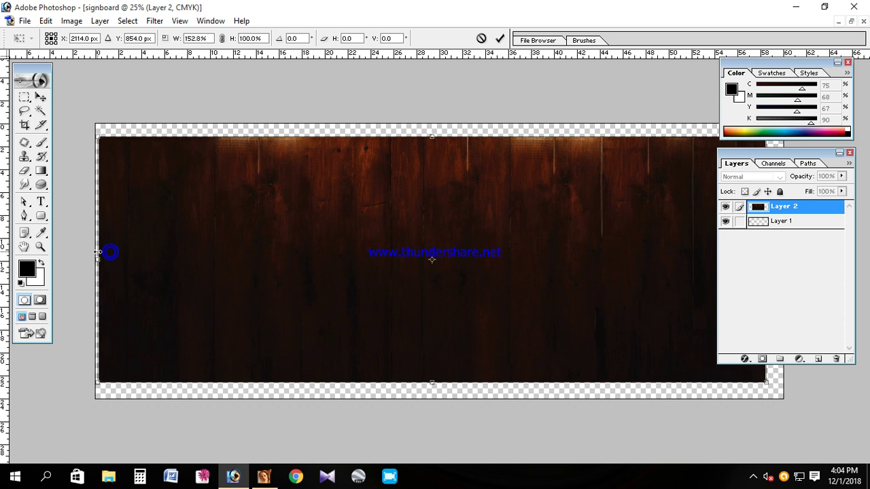
drag(126, 252, 93, 251)
drag(433, 137, 436, 122)
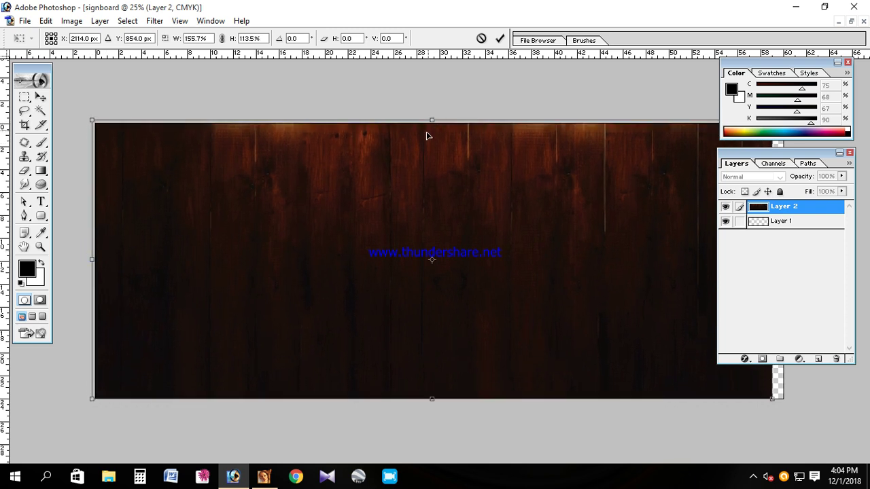
double_click(237, 176)
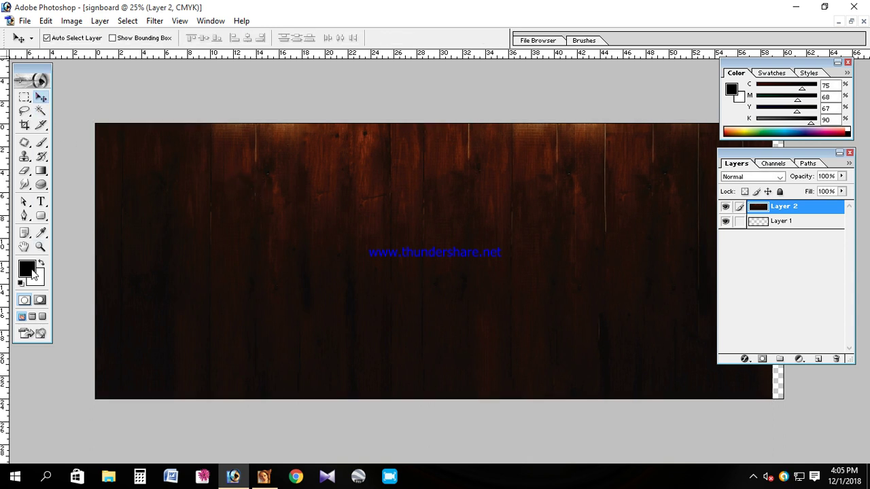
Add a 500 pt SutonnyMJ Bold text layer on the wood and an empty Layer 4 above it.
click(41, 202)
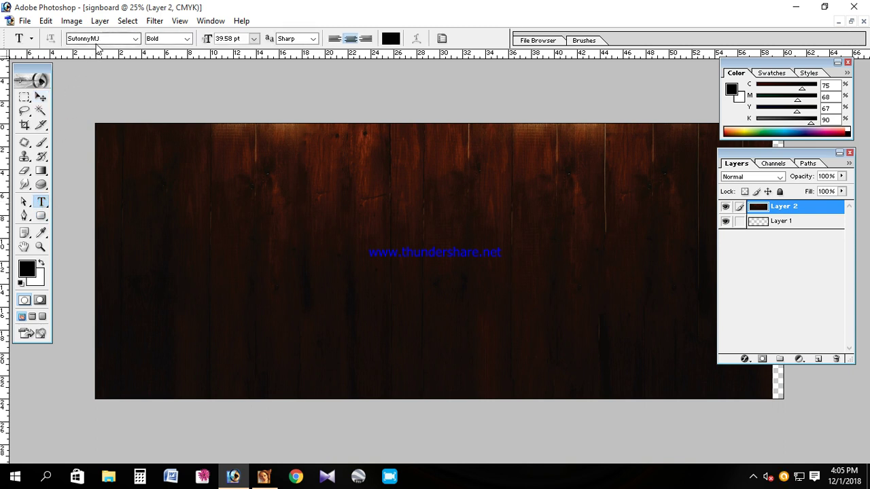
click(228, 233)
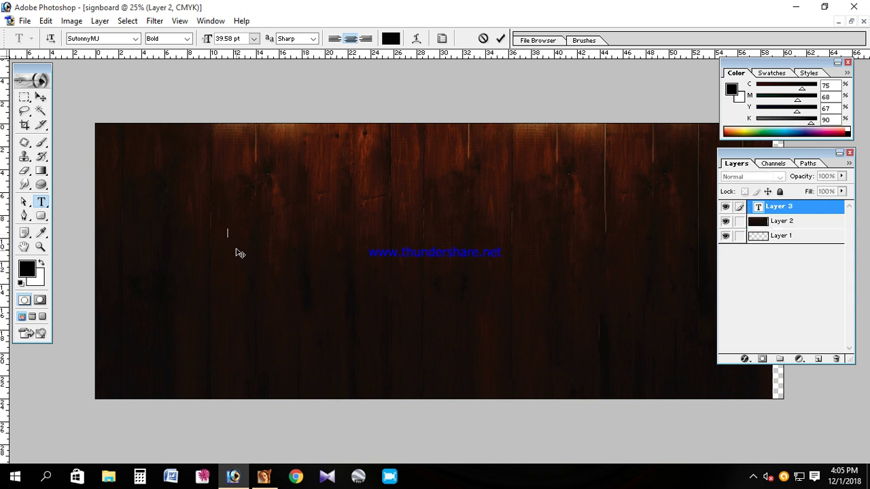
click(242, 39)
text(500)
key(Return)
click(814, 359)
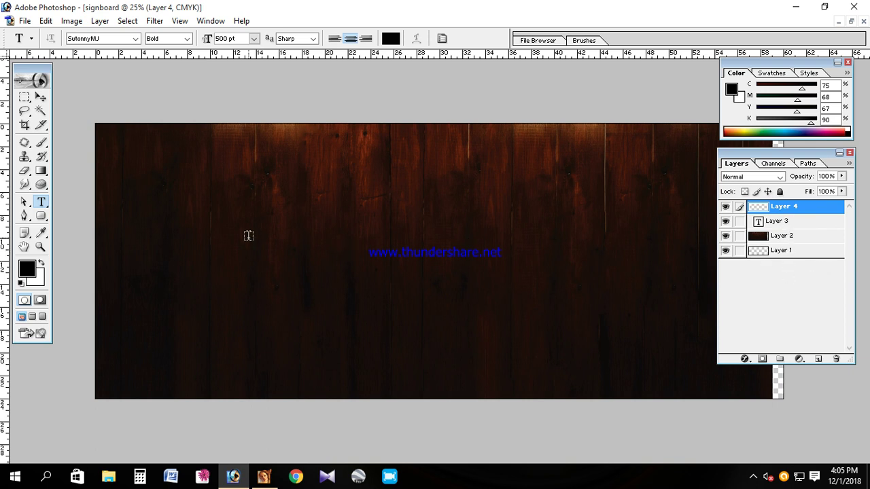
click(26, 98)
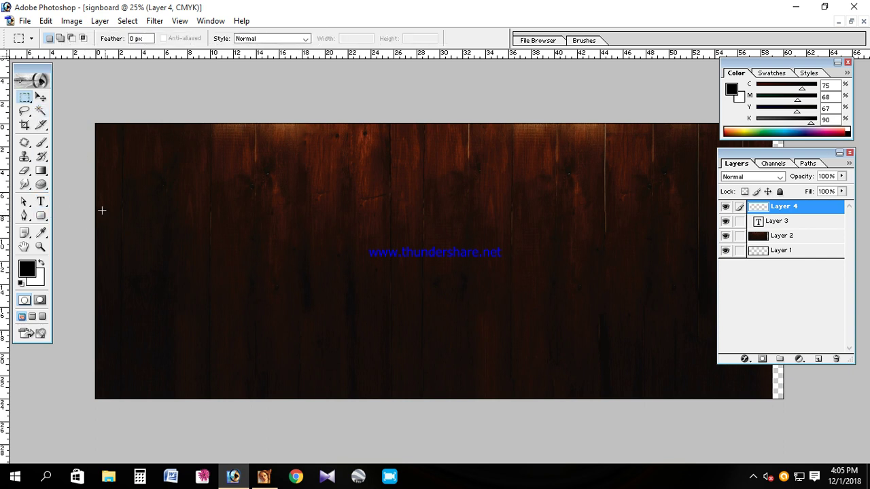
Draw a large elliptical selection across most of the wooden canvas.
drag(25, 97, 74, 113)
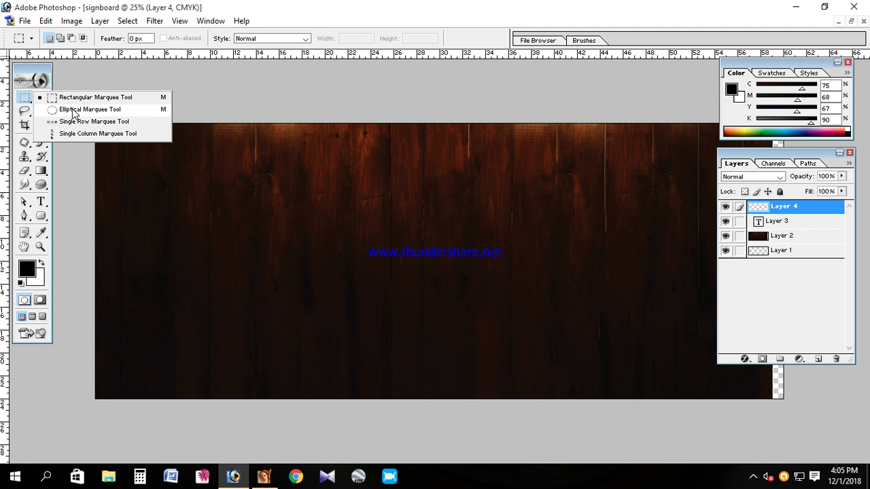
click(73, 109)
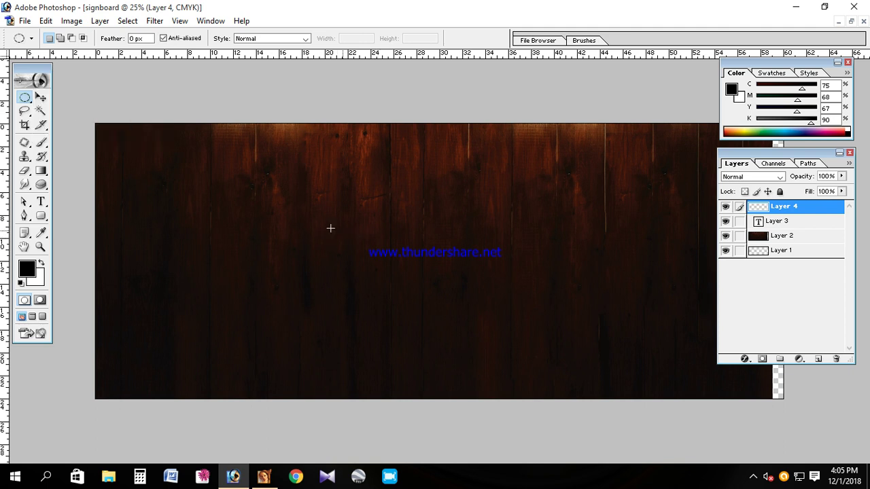
drag(144, 152, 731, 371)
drag(731, 370, 727, 372)
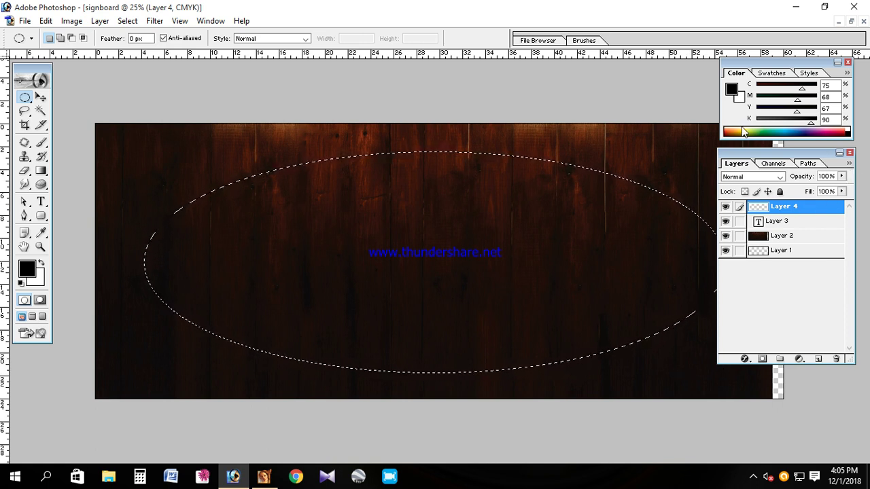
Set the foreground colour to red from the Swatches palette.
click(771, 73)
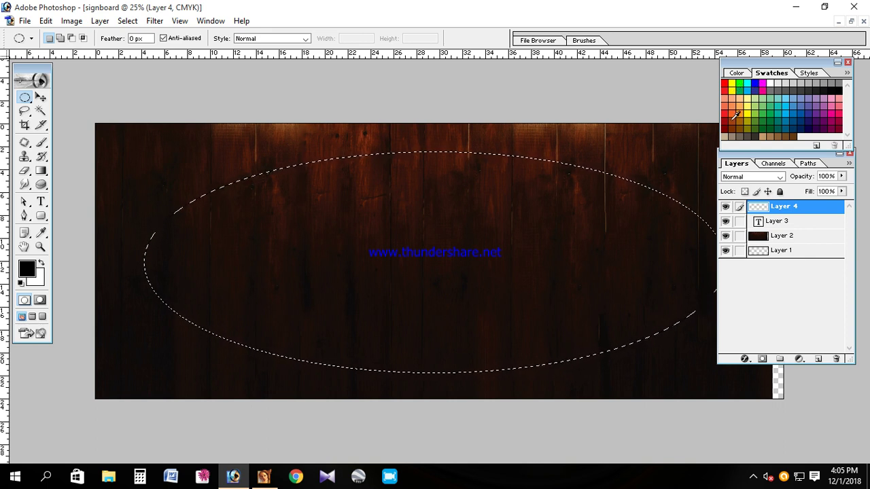
click(734, 111)
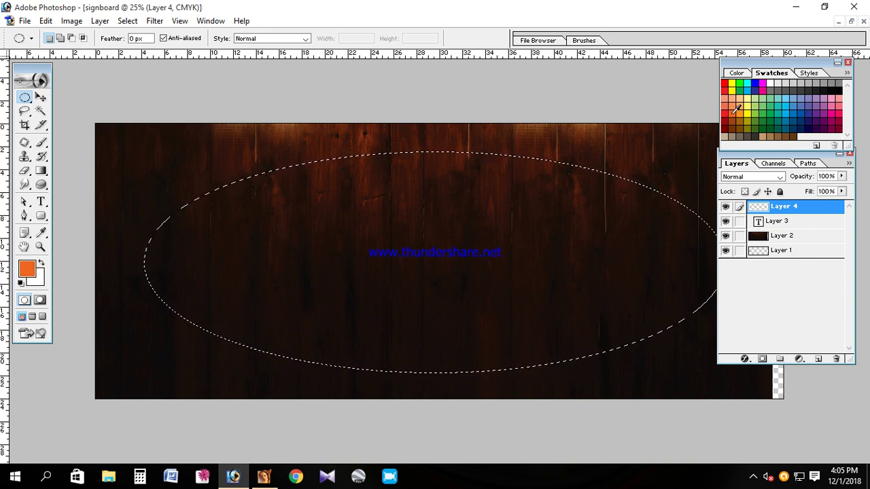
click(30, 272)
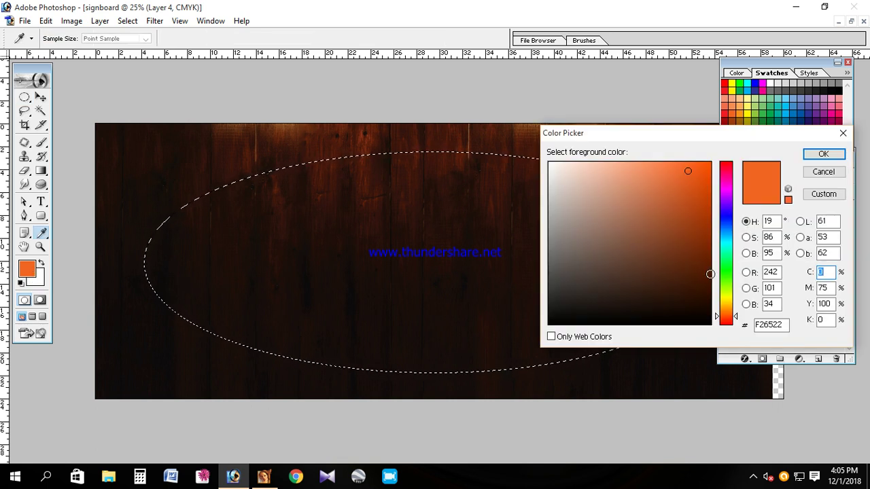
drag(730, 271, 729, 300)
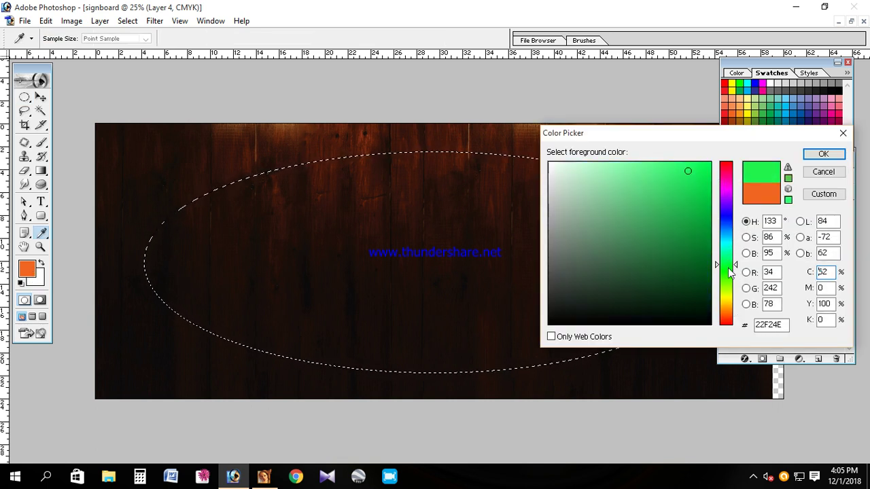
click(822, 171)
key(m)
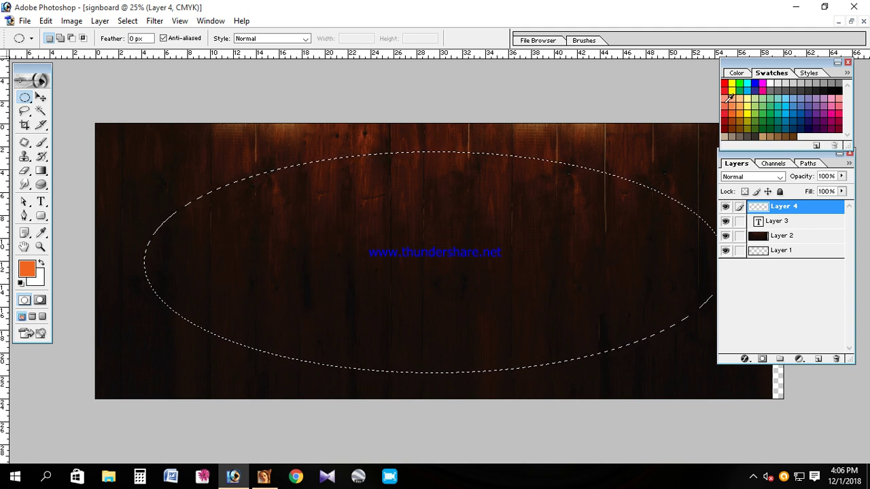
click(724, 83)
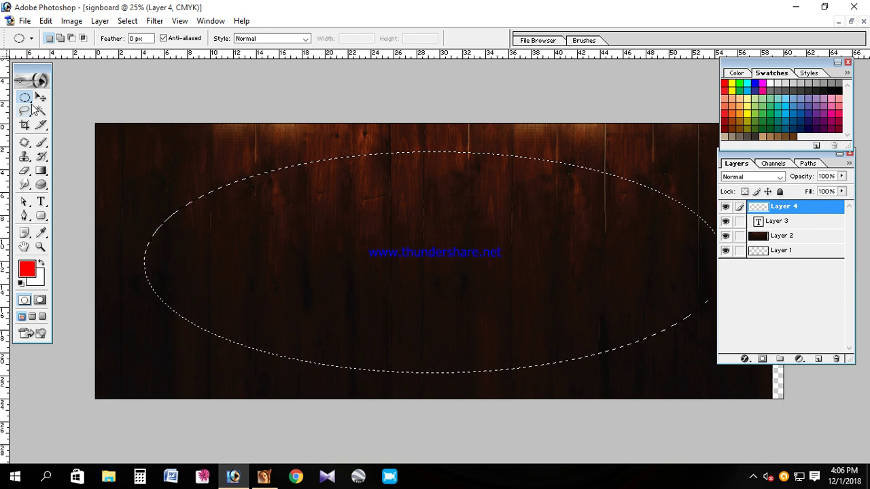
right_click(372, 228)
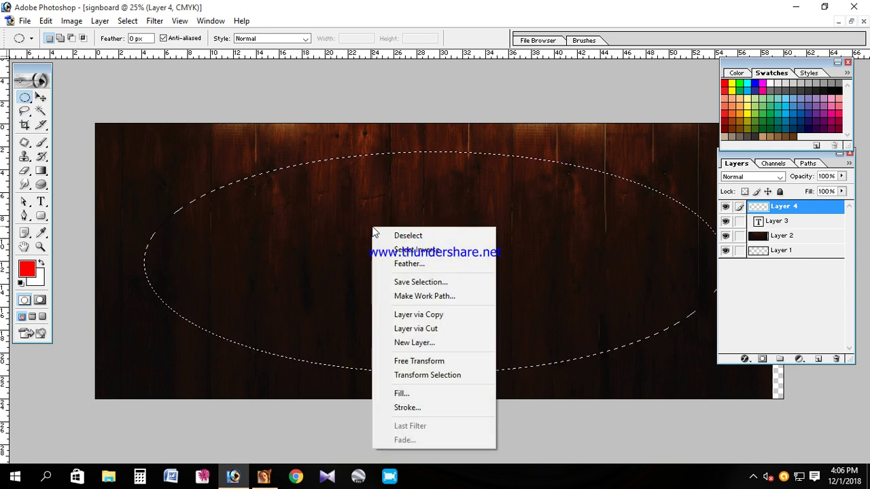
Fill the ellipse on Layer 4 with the red foreground colour and deselect.
click(414, 394)
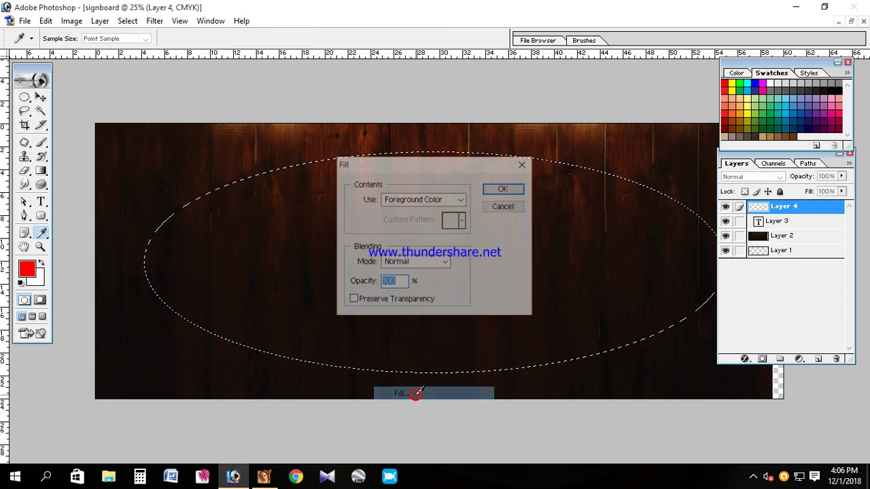
click(503, 190)
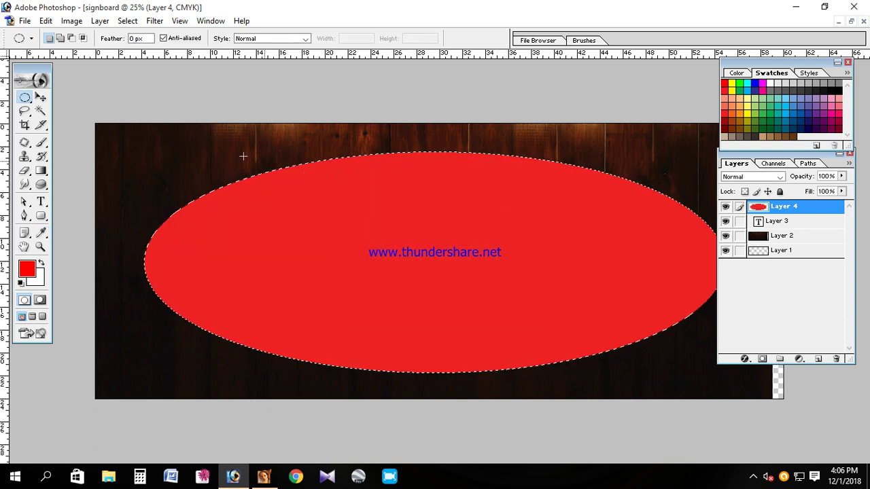
key(ctrl+d)
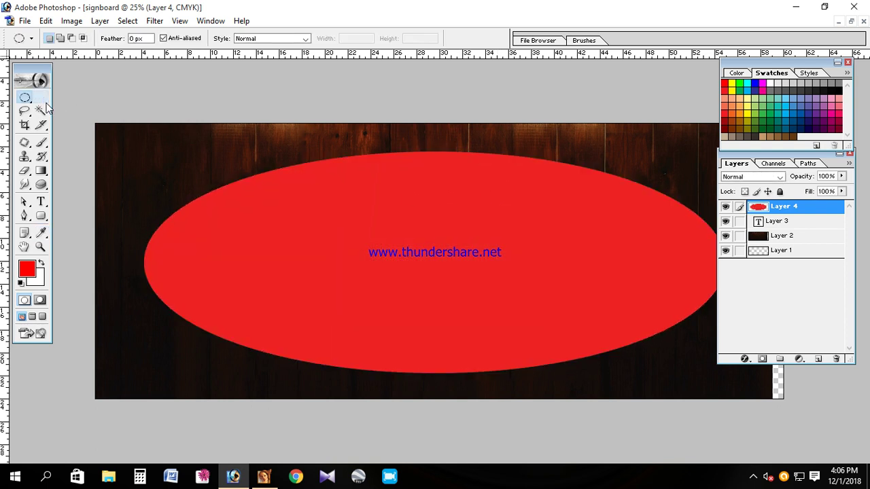
click(42, 98)
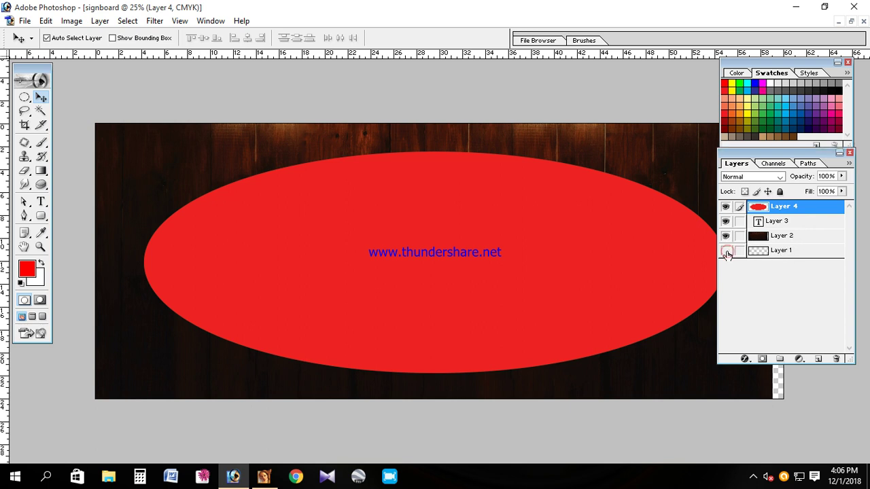
Delete Layer 1 by dragging it to the Layers palette trash.
click(792, 253)
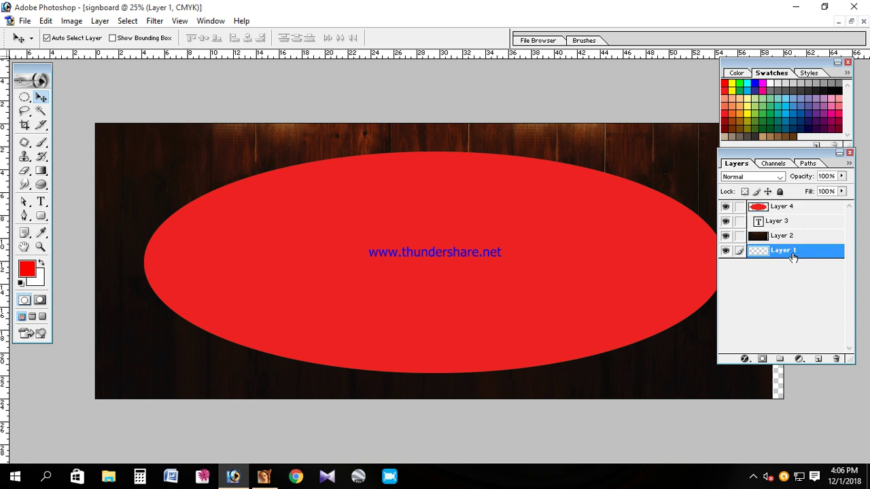
drag(818, 251, 836, 359)
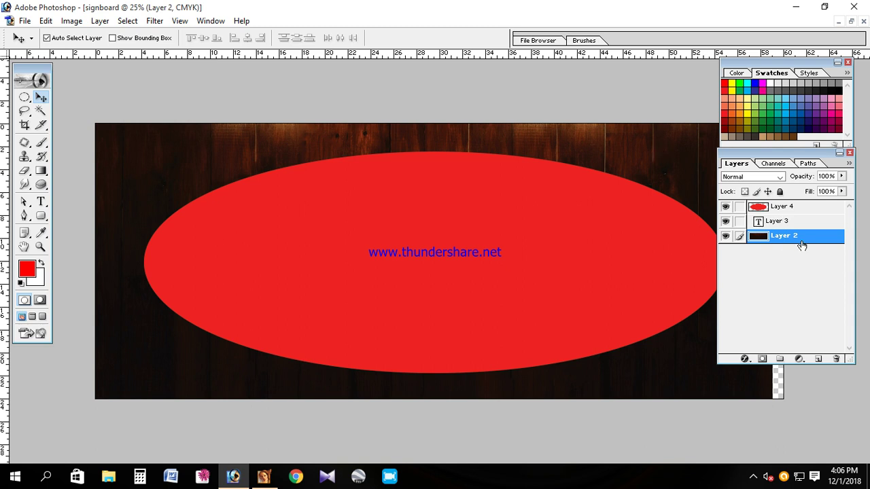
click(688, 243)
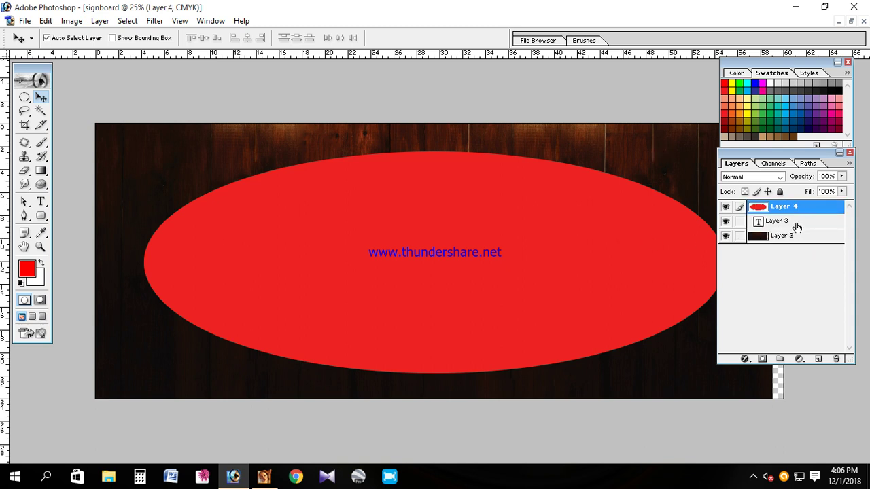
double_click(758, 224)
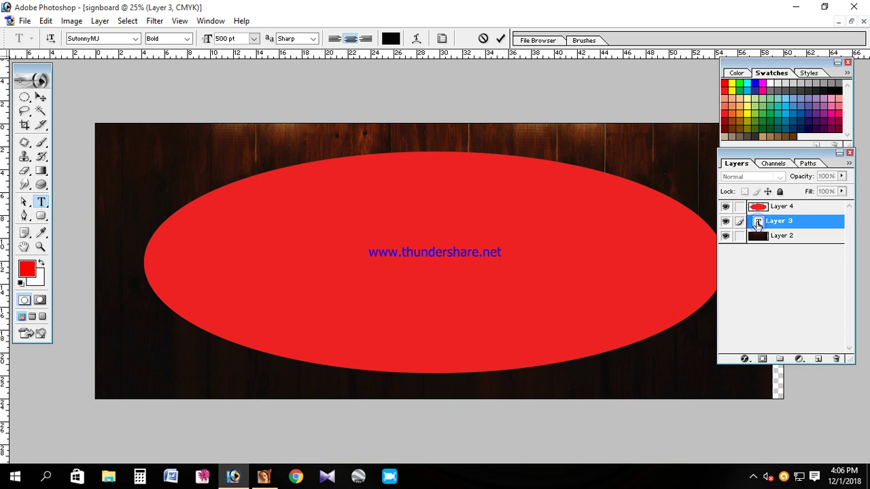
Change the Layer 3 text font from SutonnyMJ to GoomtiMJ.
click(111, 37)
click(92, 47)
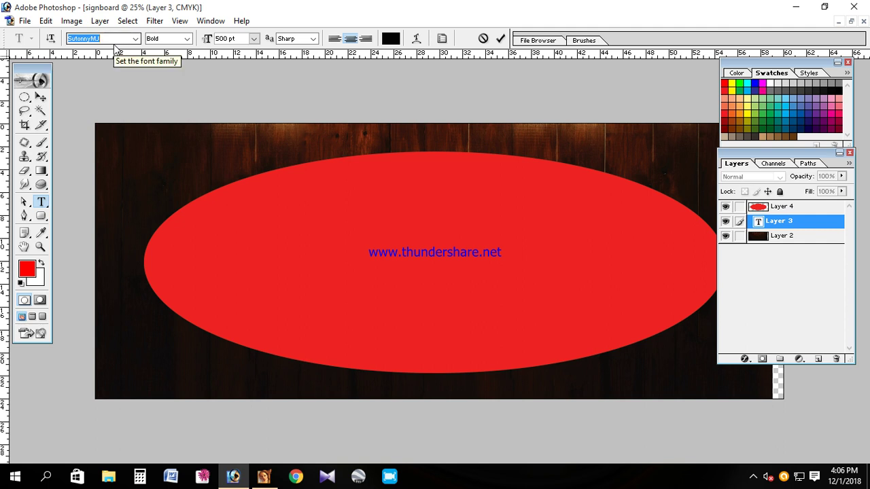
text(GomtiMJ)
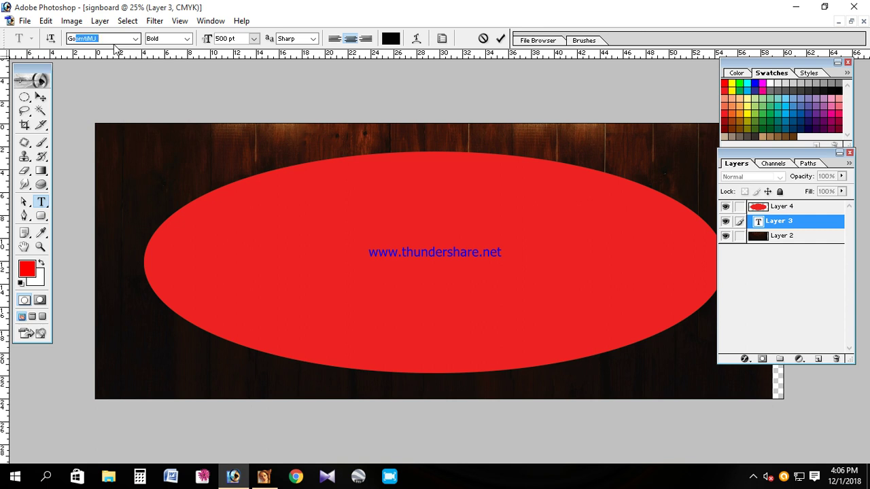
key(Return)
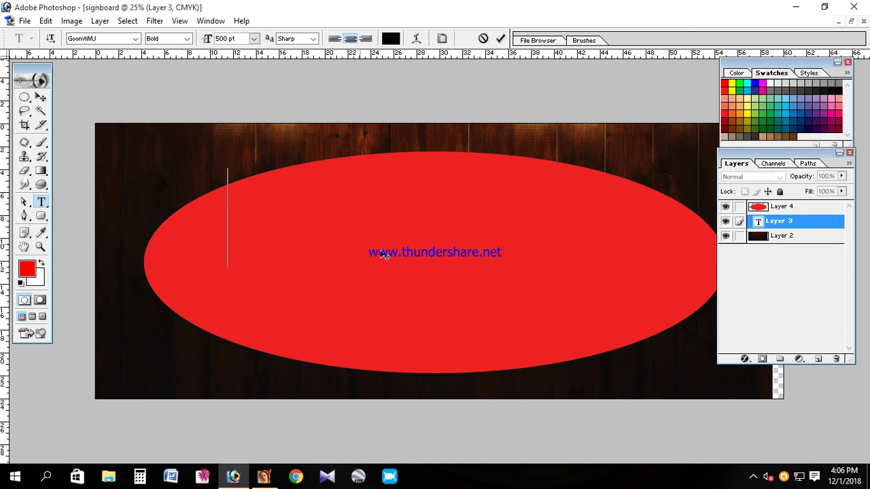
Type 'Avkj' on the canvas to begin the Bengali title.
click(753, 477)
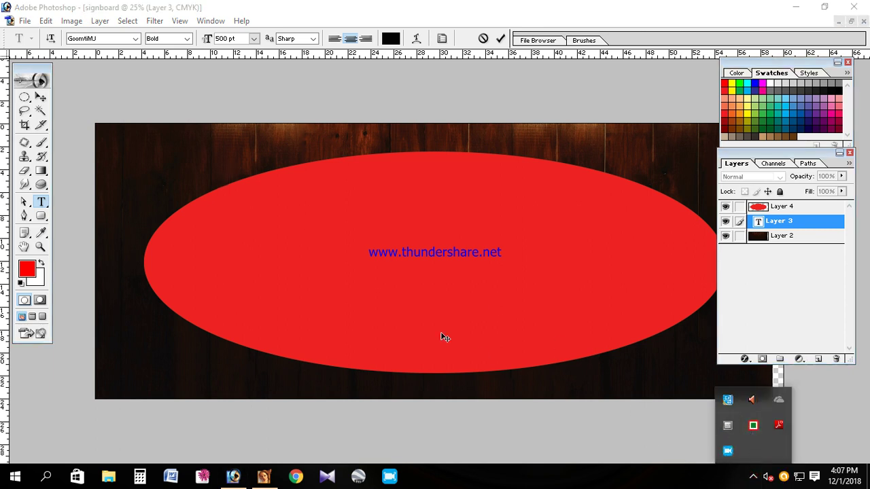
click(289, 227)
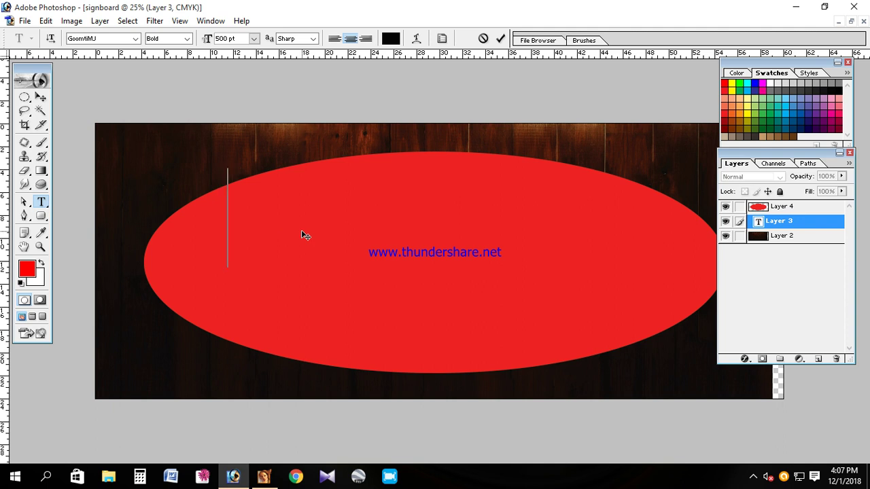
text(Avkj)
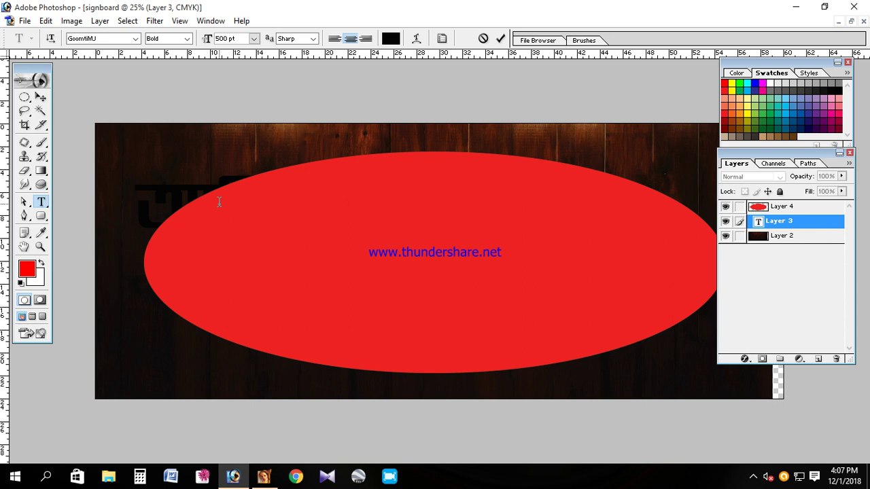
Nudge the Bengali title up and right, then merge all visible layers.
click(41, 100)
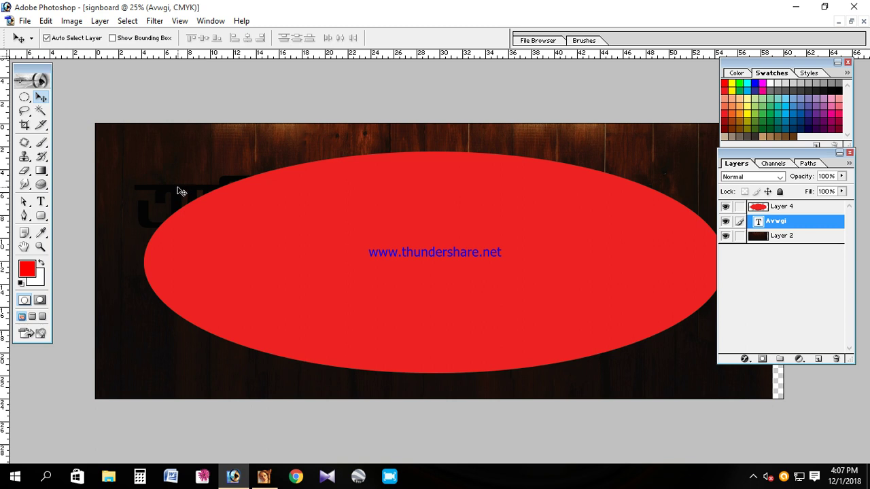
drag(177, 195, 190, 162)
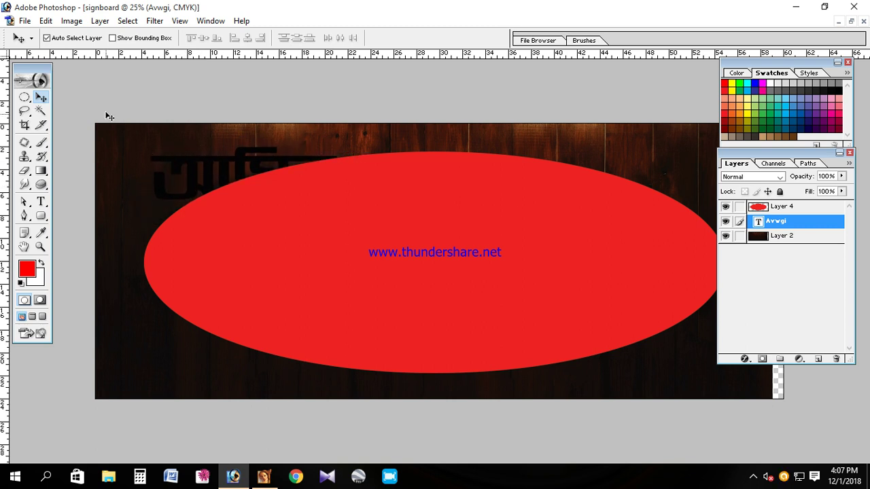
click(72, 24)
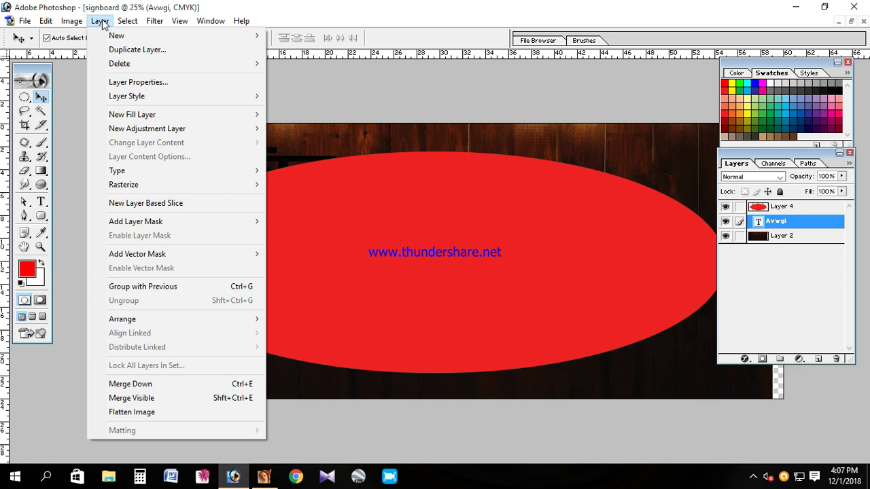
click(154, 399)
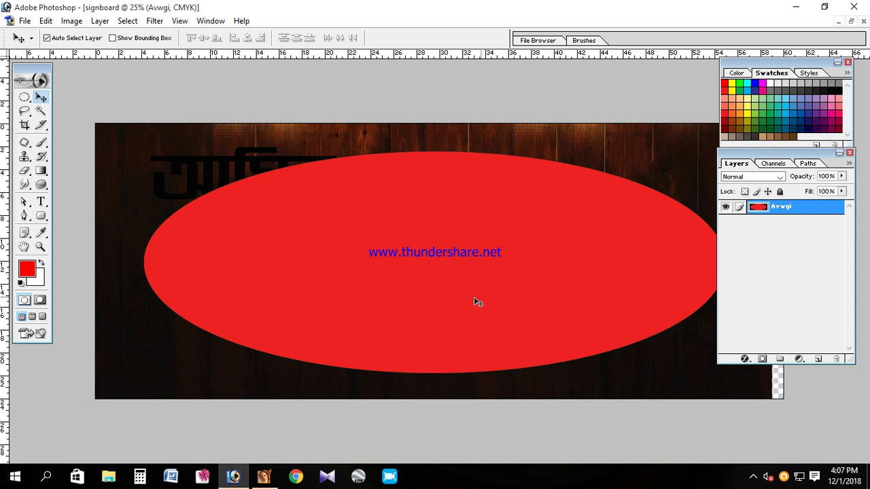
Undo the merge, shift the title left, and raise Avwgi above the red ellipse layer.
key(ctrl+z)
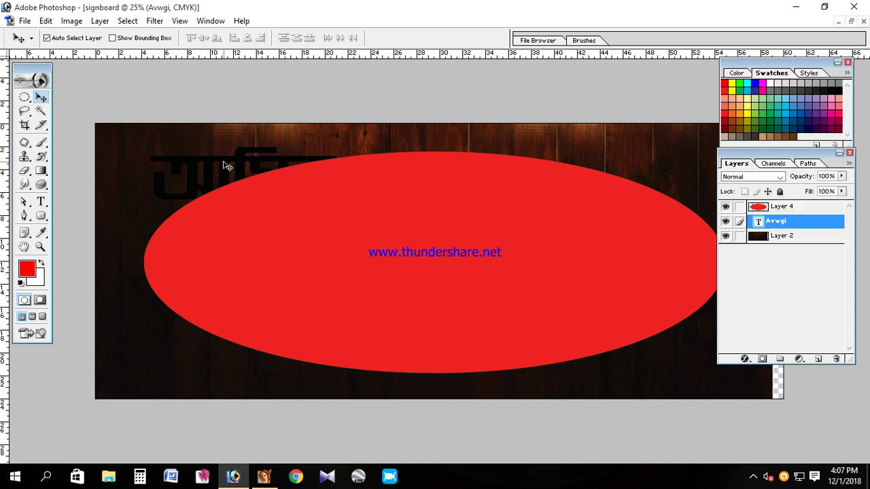
drag(226, 166, 208, 163)
key(ctrl+bracketright)
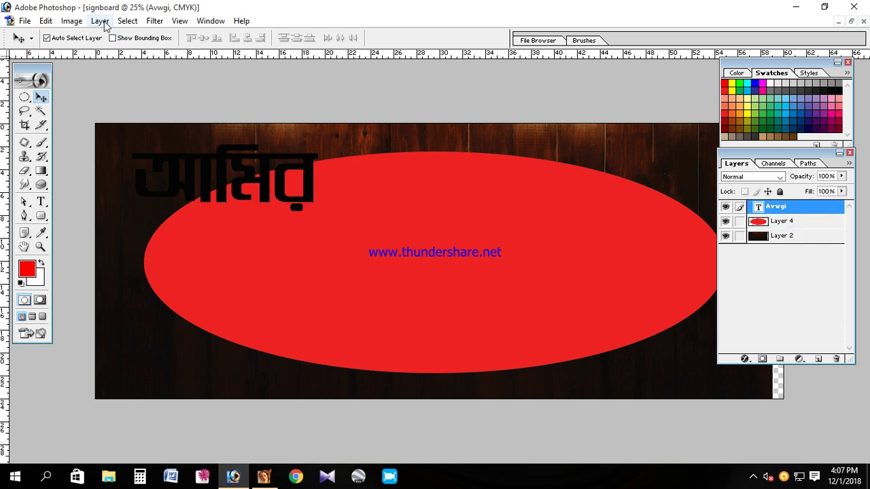
click(70, 21)
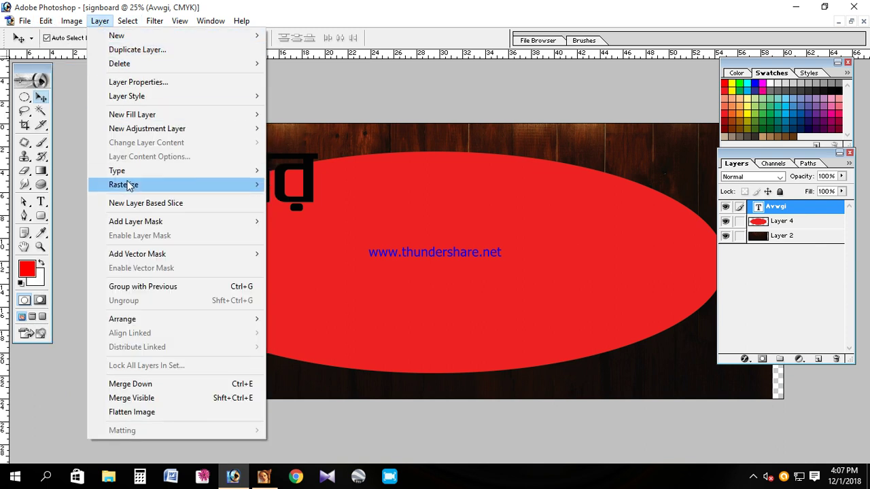
mouse_move(117, 170)
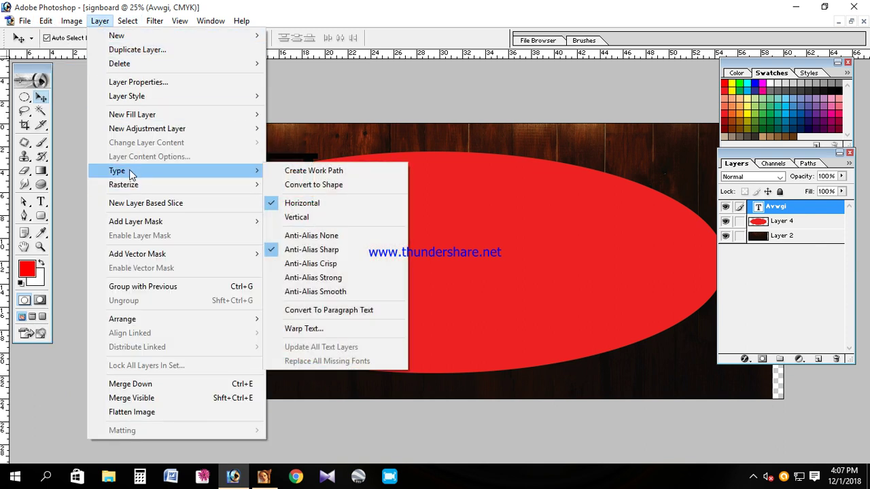
Set the title to Strong anti-aliasing, centre it on the ellipse, and scale it to about 207% × 224%.
click(328, 283)
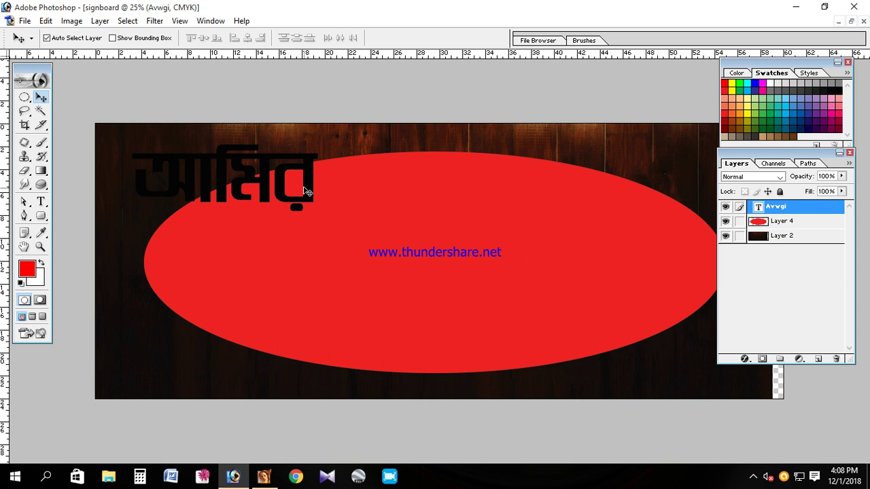
mouse_move(309, 187)
mouse_down()
mouse_move(442, 243)
mouse_move(427, 231)
mouse_up()
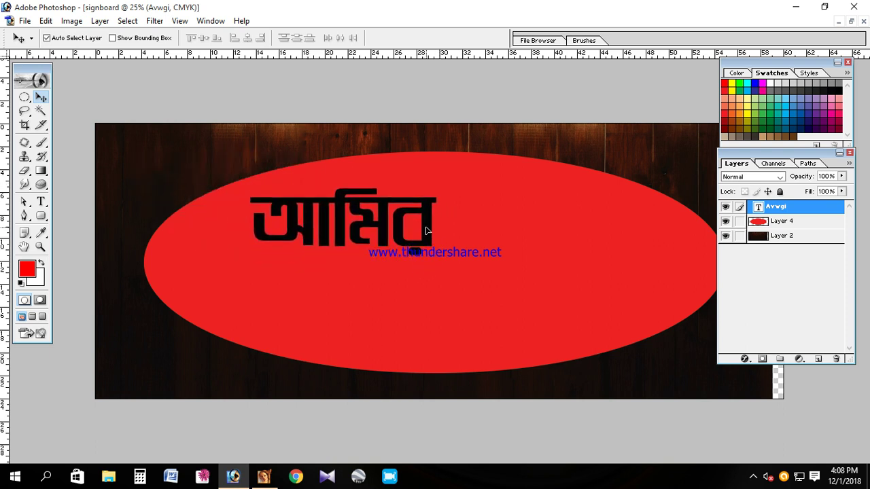
click(113, 38)
drag(429, 246, 636, 323)
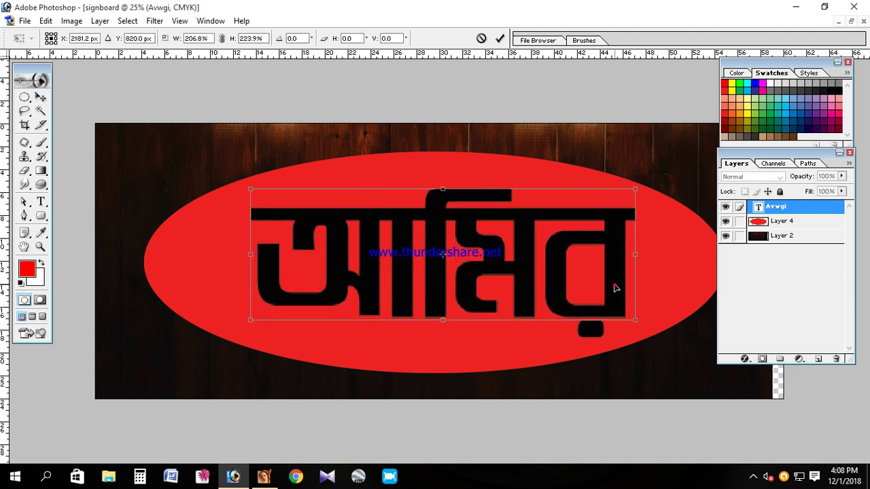
key(Return)
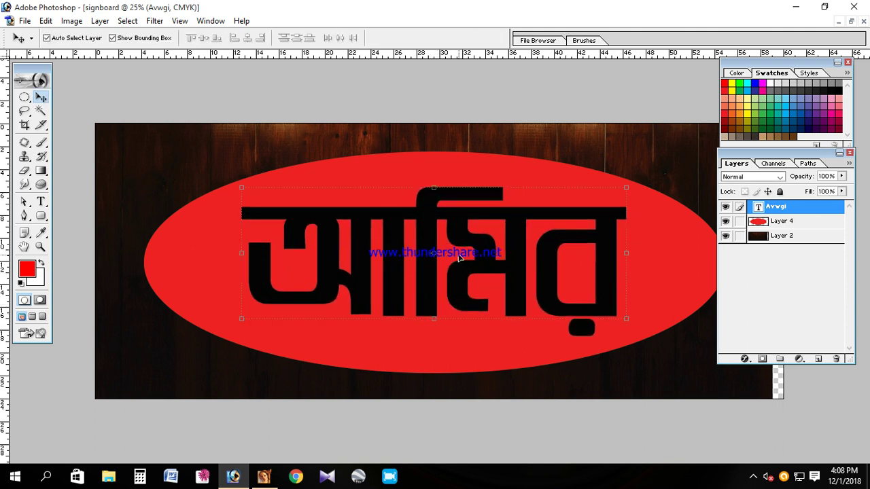
Hide the bounding box, zoom in on the letters, and add a Bevel and Emboss style.
click(112, 38)
key(ctrl+plus)
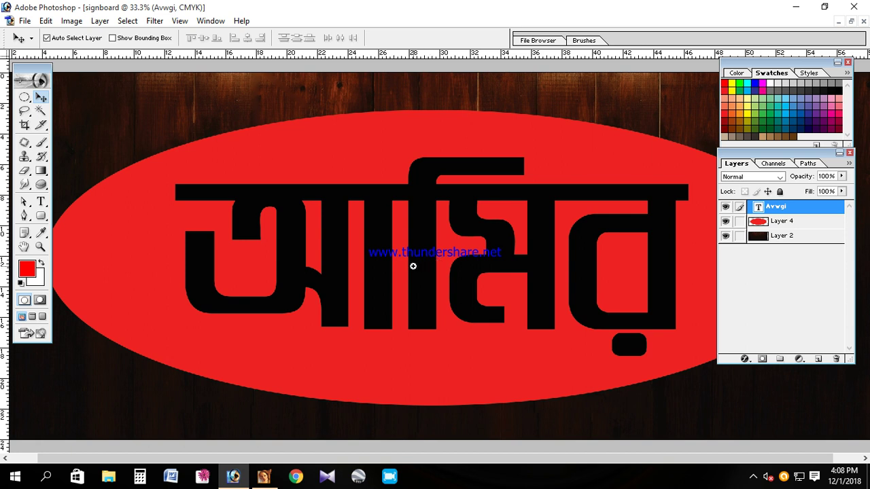
key(ctrl+plus)
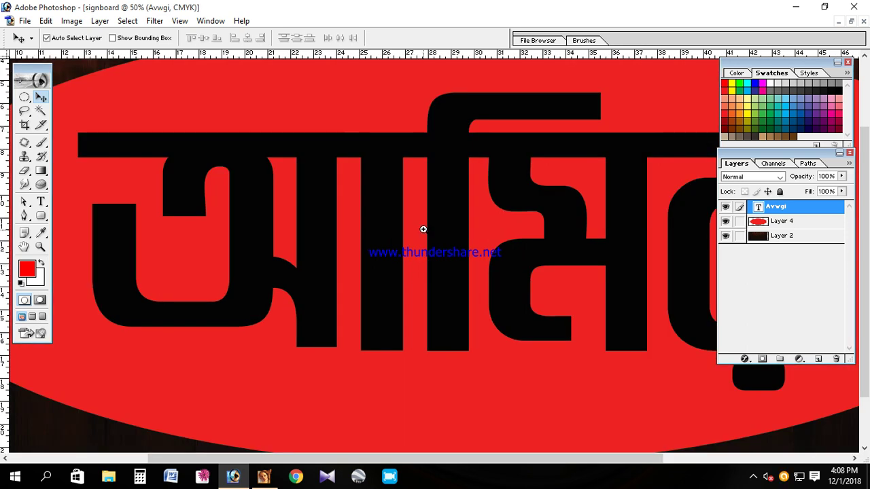
click(423, 230)
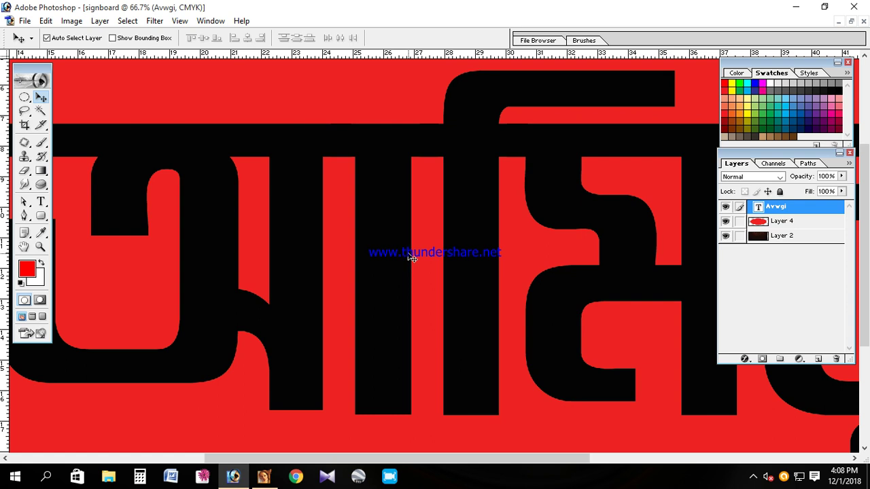
click(100, 20)
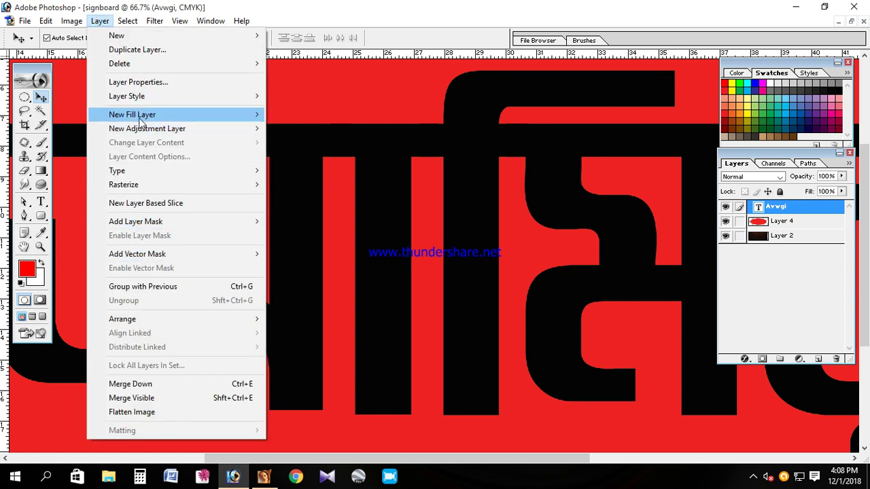
mouse_move(127, 96)
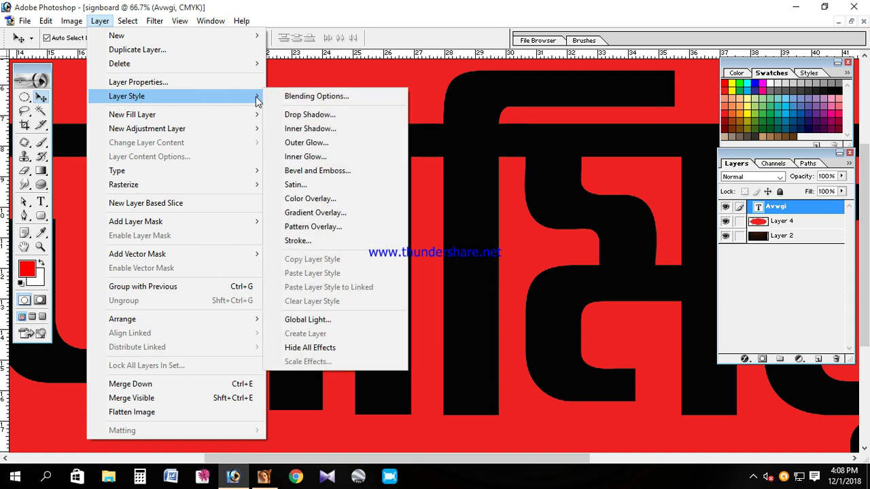
click(311, 171)
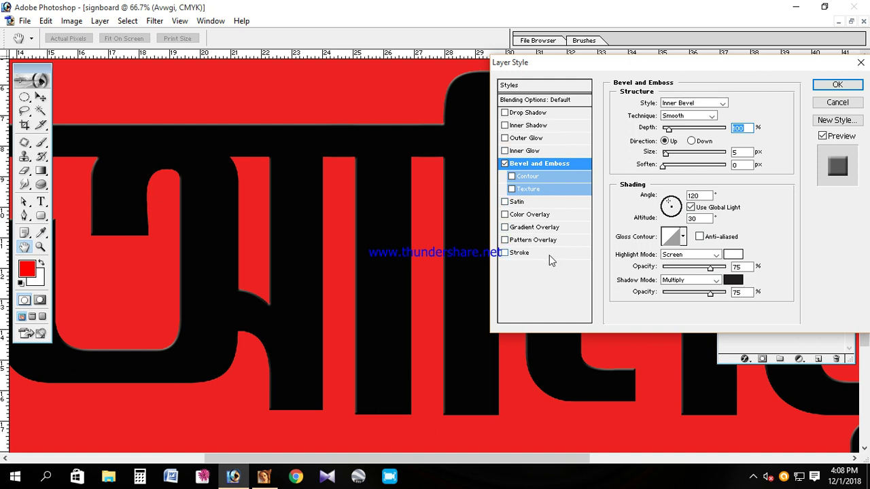
Set the inner bevel size to 29 px and altitude to 75°.
drag(665, 153, 674, 155)
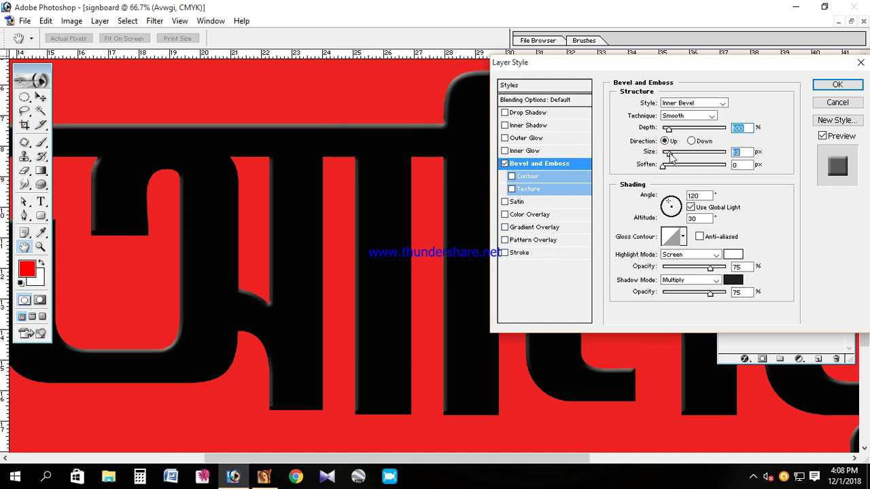
drag(674, 155, 675, 155)
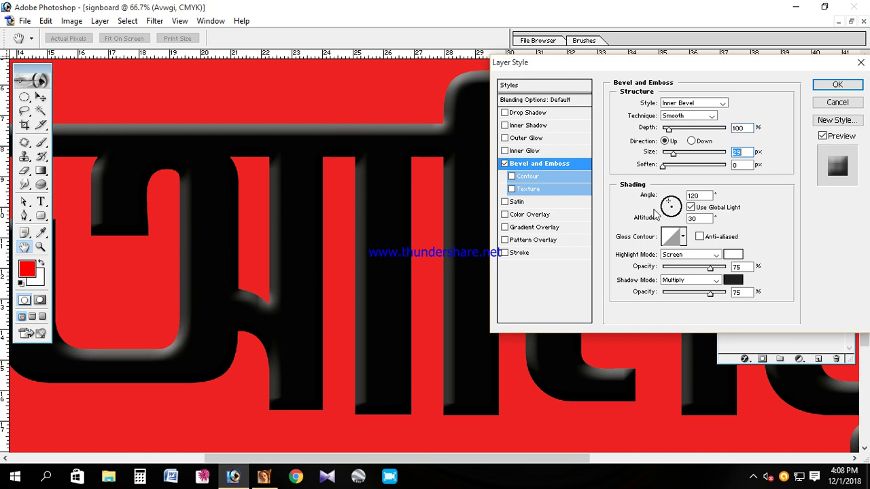
drag(699, 218, 683, 218)
text(5)
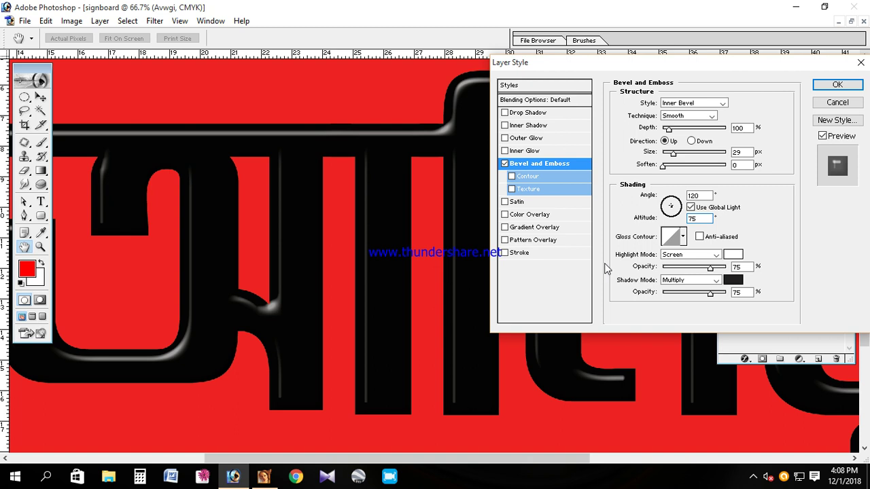
Add a white (FFFFFF) stroke of 13 px to the title.
click(517, 254)
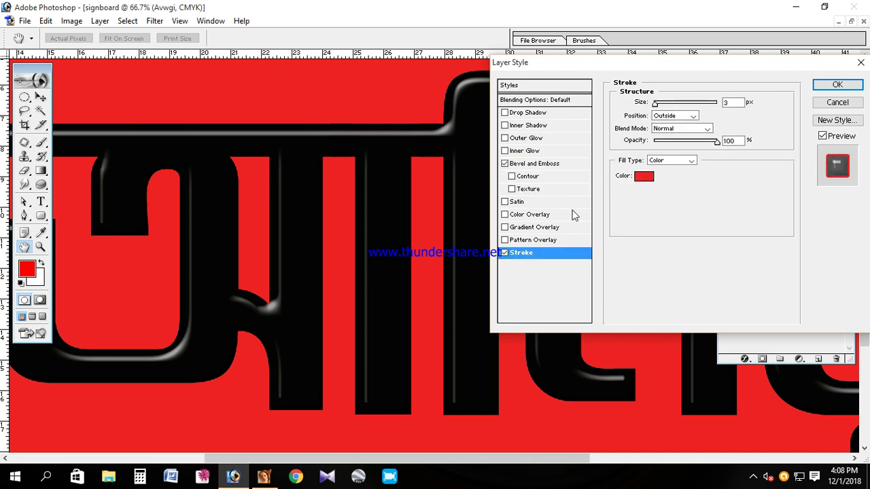
click(644, 177)
drag(594, 186, 549, 165)
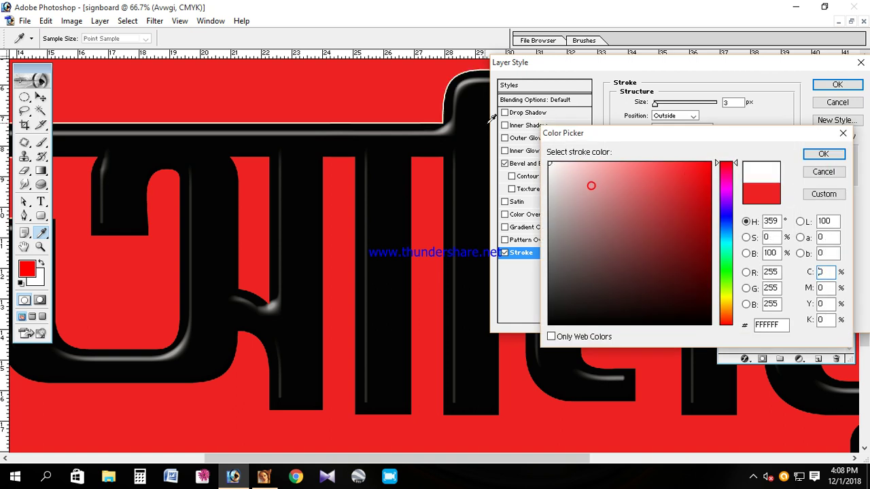
click(822, 154)
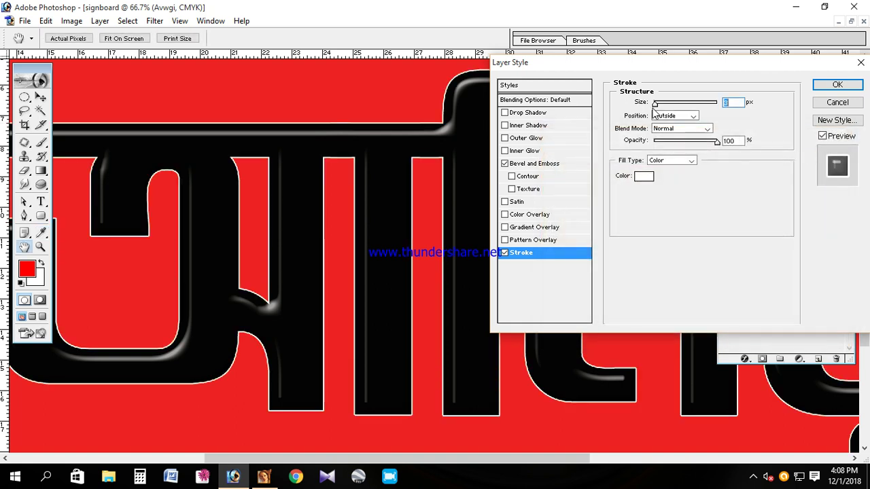
drag(658, 107, 663, 109)
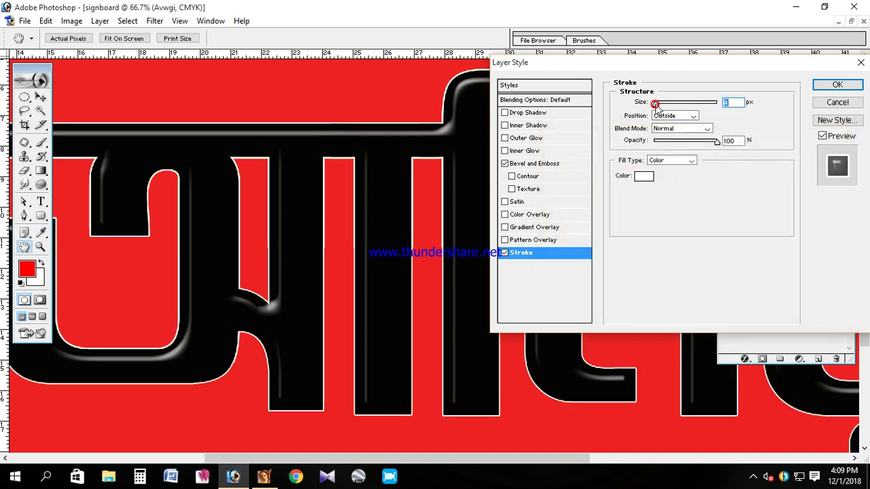
drag(663, 108, 660, 107)
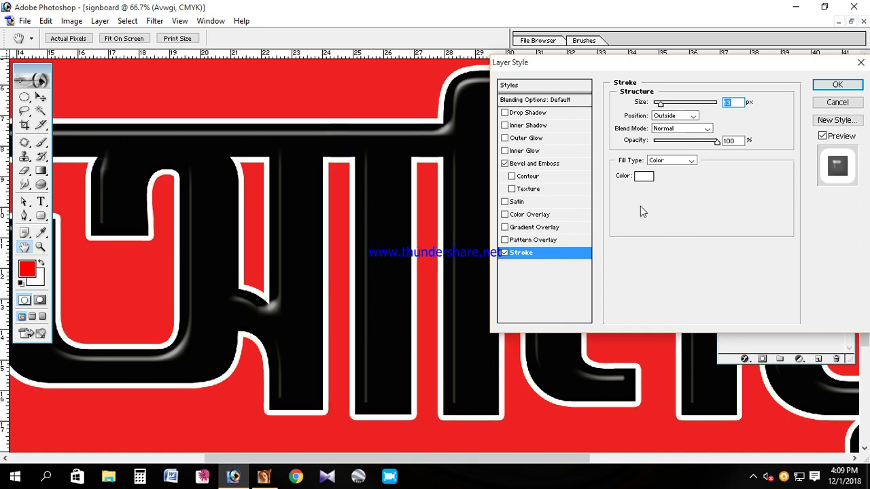
Compare the stroke on and off, re-enable Bevel and Emboss, and add a Drop Shadow.
click(504, 253)
click(505, 164)
click(504, 164)
click(523, 164)
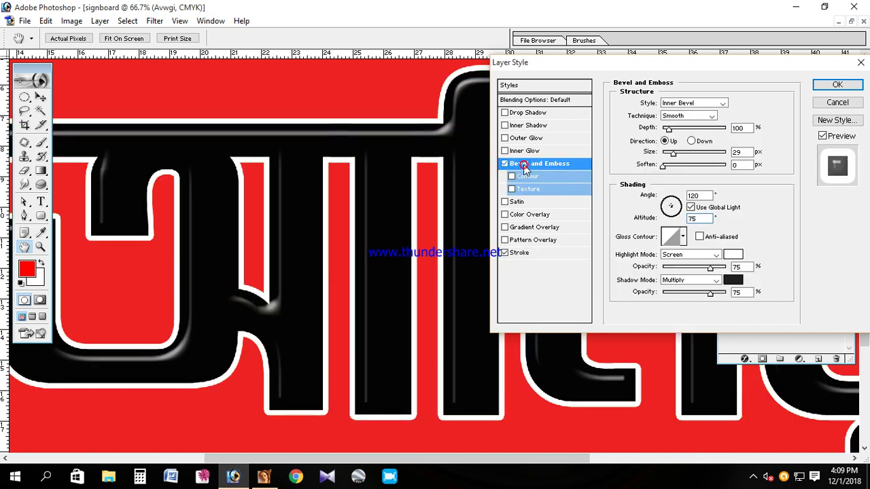
click(506, 113)
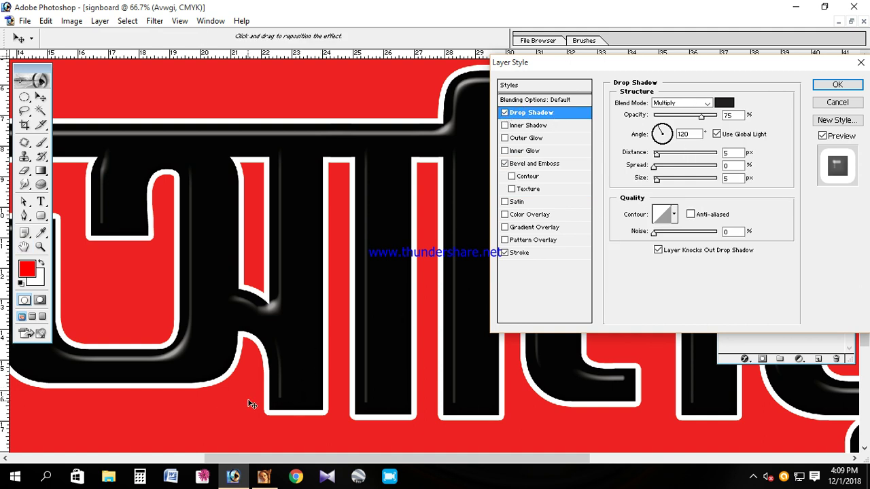
Place the drop shadow down-left at 41 px distance, apply all effects, and zoom out.
drag(286, 381, 262, 399)
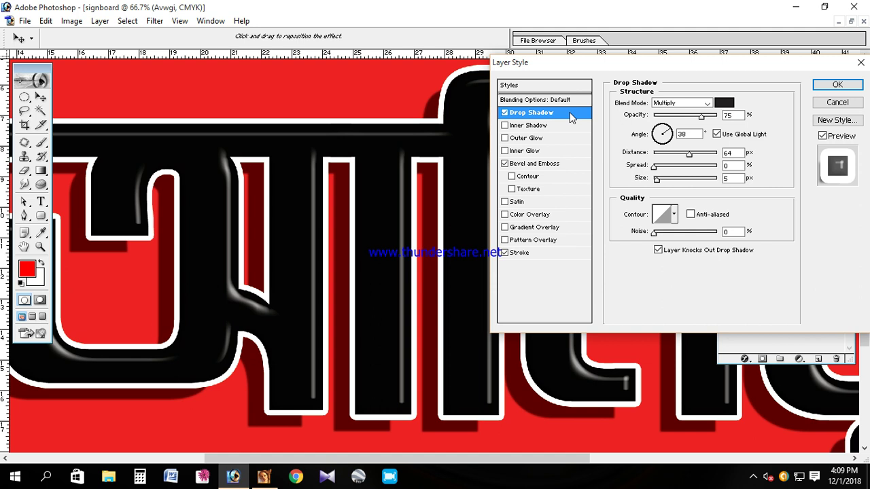
mouse_move(688, 155)
mouse_down()
mouse_move(675, 154)
mouse_move(682, 157)
mouse_move(670, 178)
mouse_up()
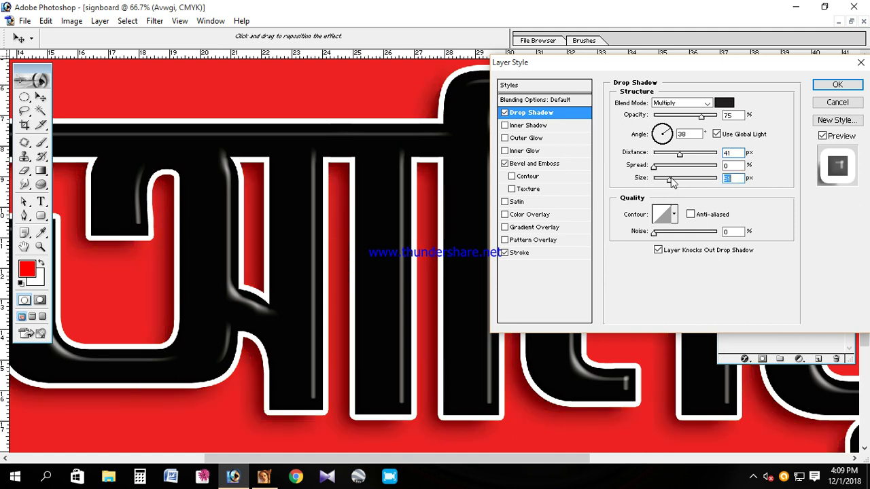
click(833, 85)
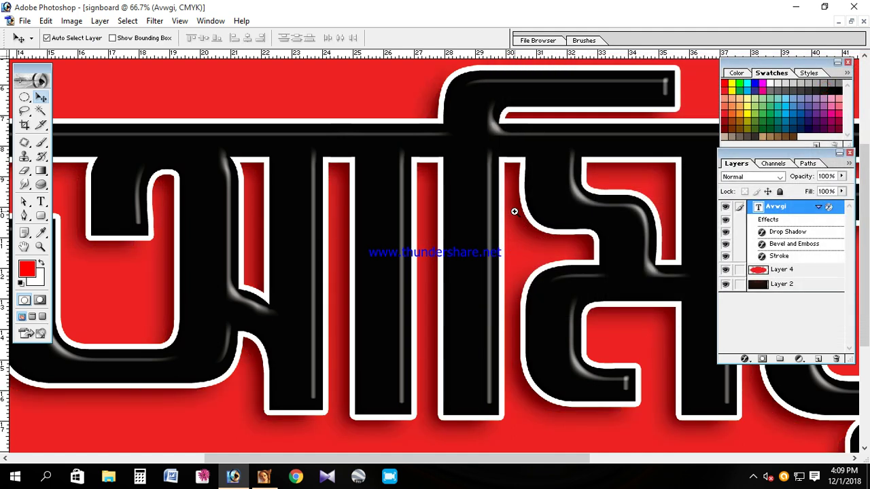
key(ctrl+minus)
Zoom the sign to 33.3% and hide the red ellipse layer, Layer 4.
key(ctrl+minus)
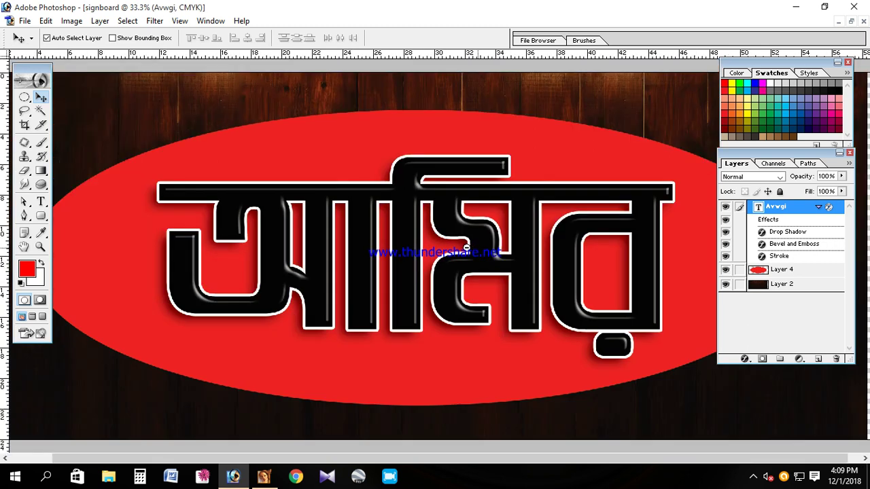
key(ctrl+minus)
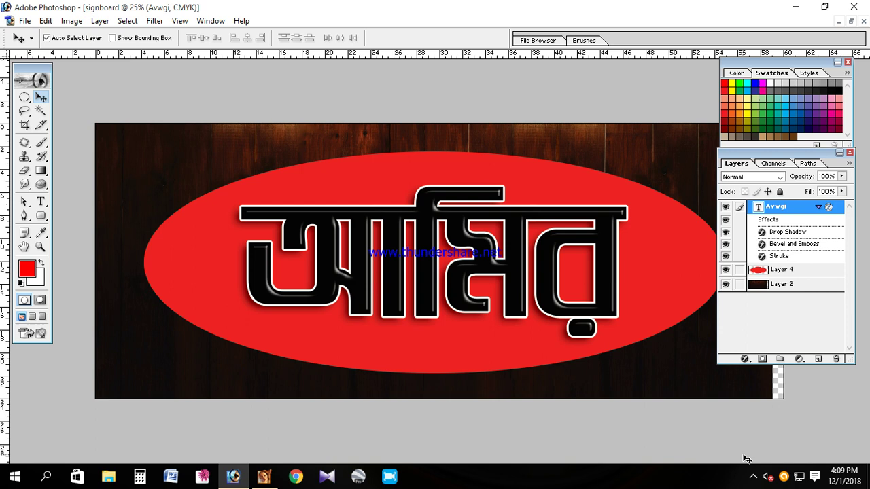
click(753, 476)
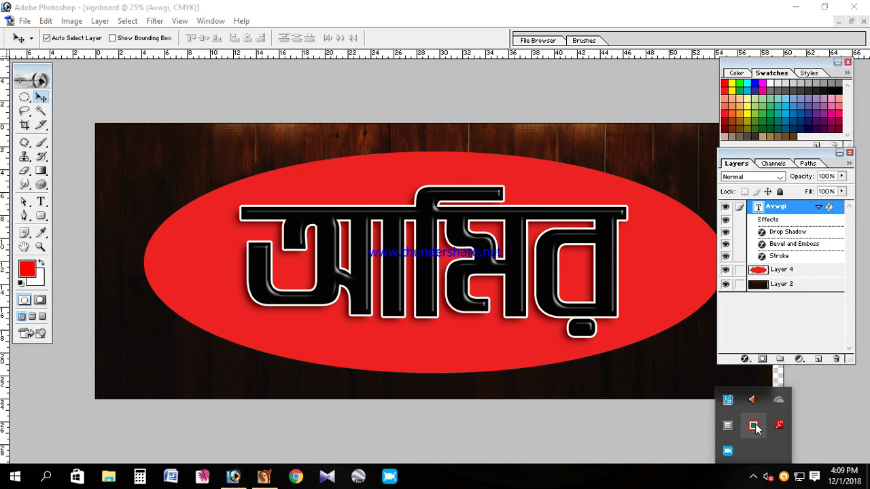
click(521, 258)
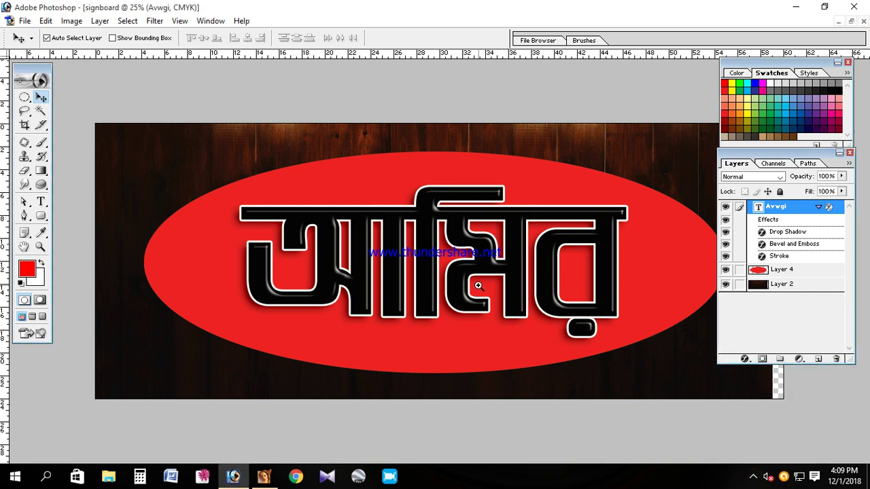
click(479, 286)
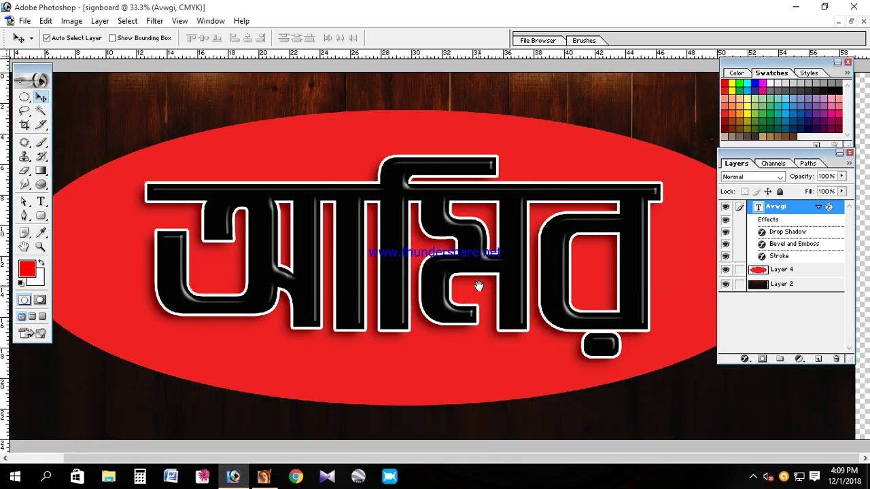
click(583, 140)
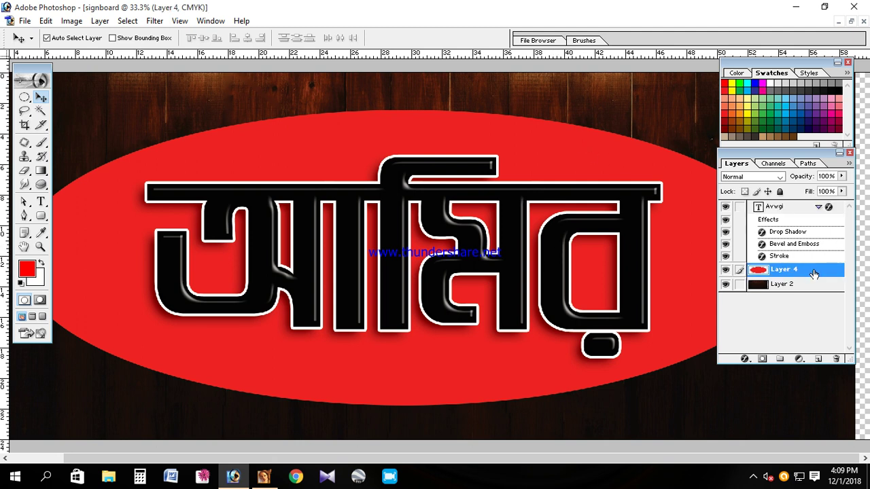
click(725, 271)
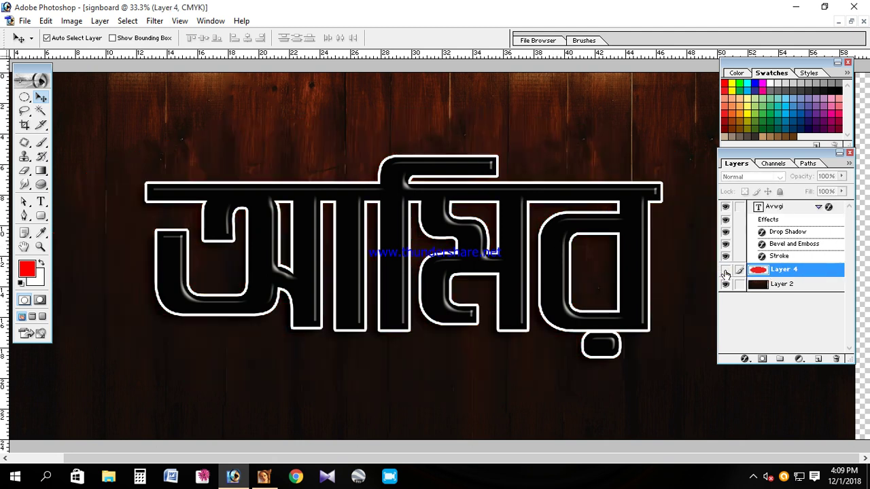
click(725, 272)
Select the Avwgi text layer and copy its layer style.
click(687, 256)
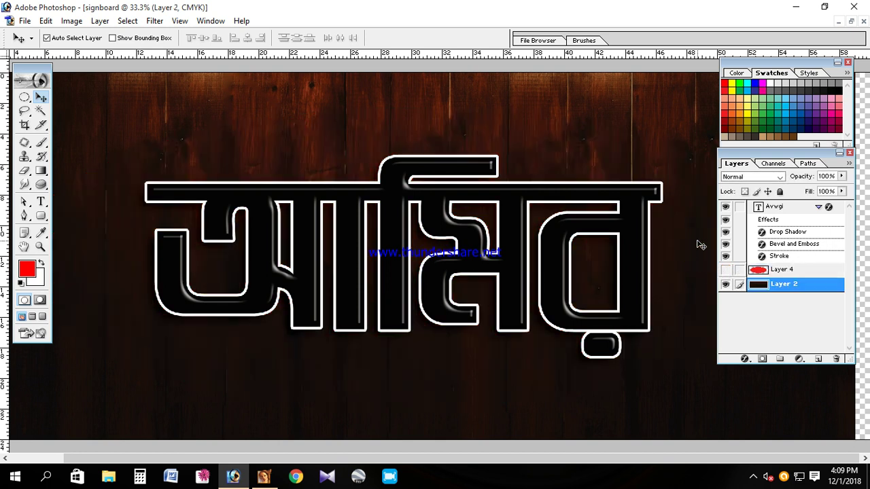
click(565, 229)
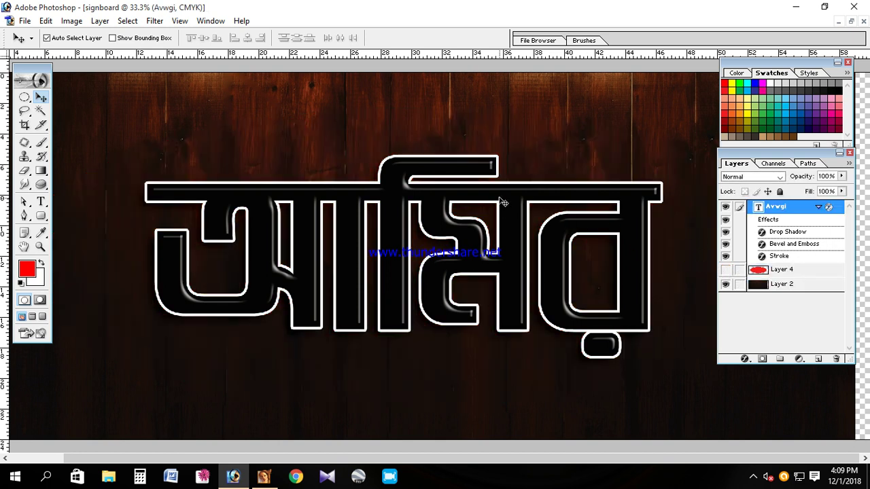
double_click(767, 221)
right_click(798, 209)
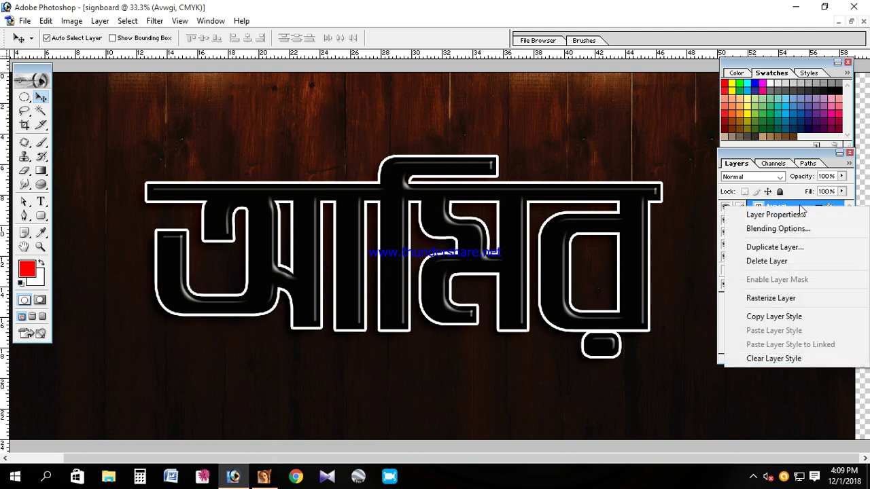
click(758, 317)
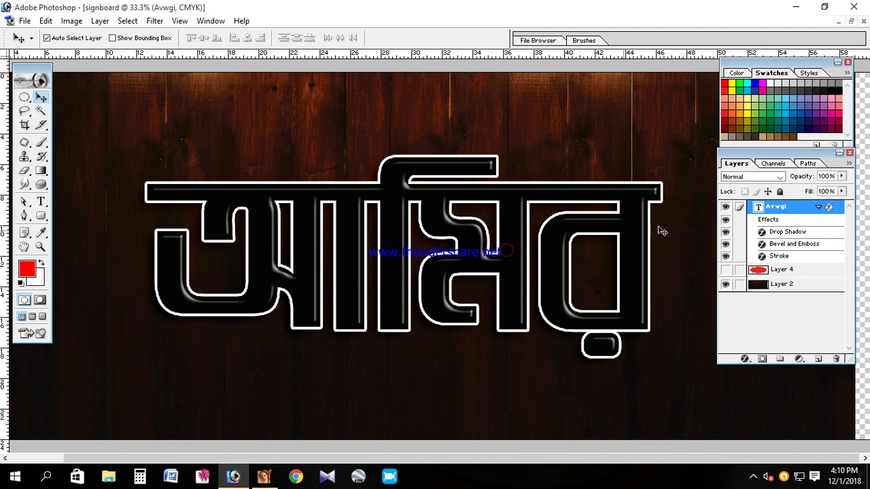
Load the lettering selection, then copy and paste it as a flat Layer 5.
ctrl+click(803, 213)
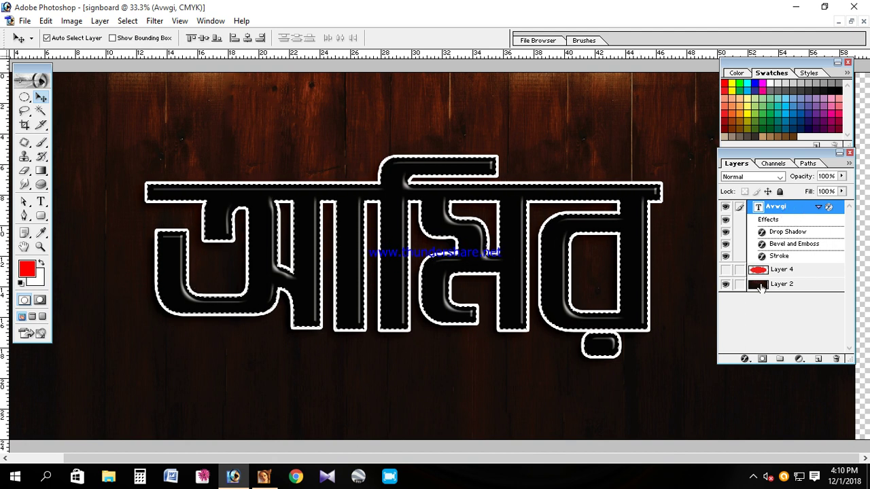
click(519, 121)
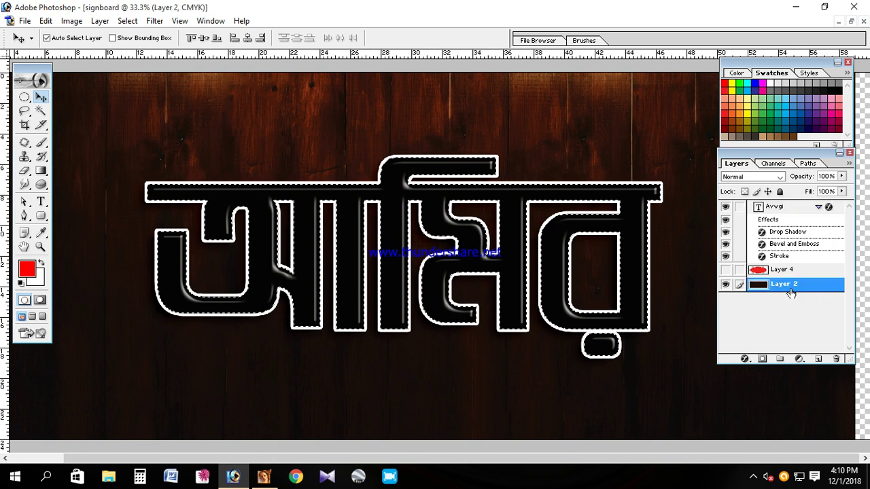
click(455, 199)
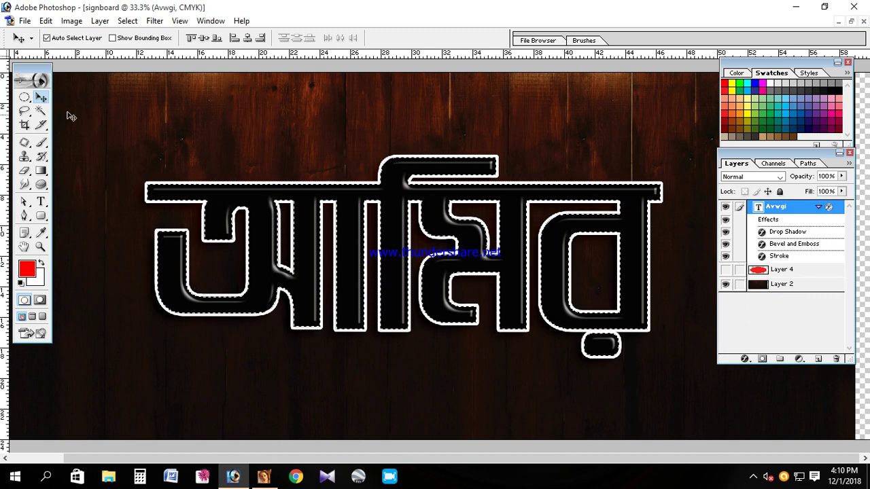
click(45, 21)
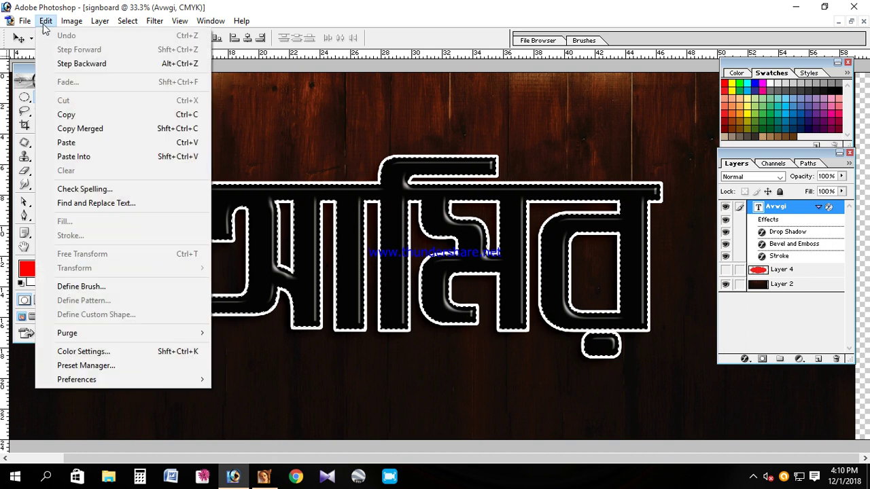
click(94, 121)
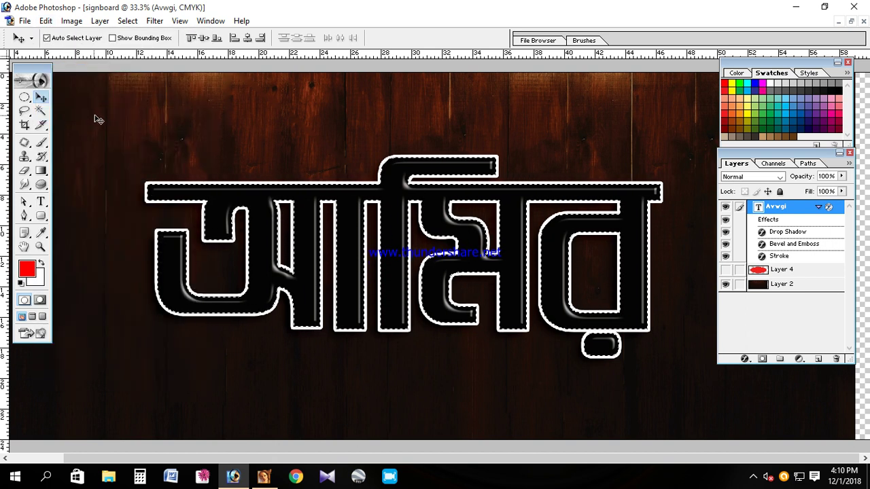
click(45, 21)
click(55, 142)
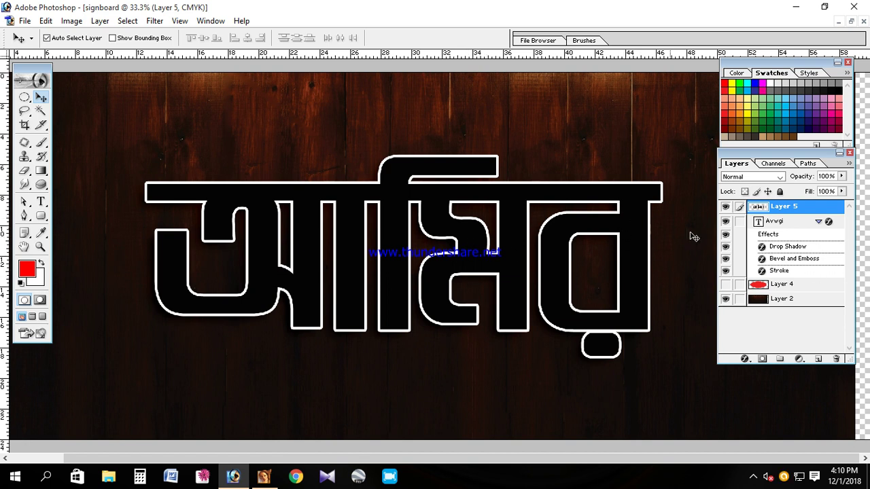
Compare and move the pasted copy, delete Layer 5, and reposition the styled lettering.
click(724, 206)
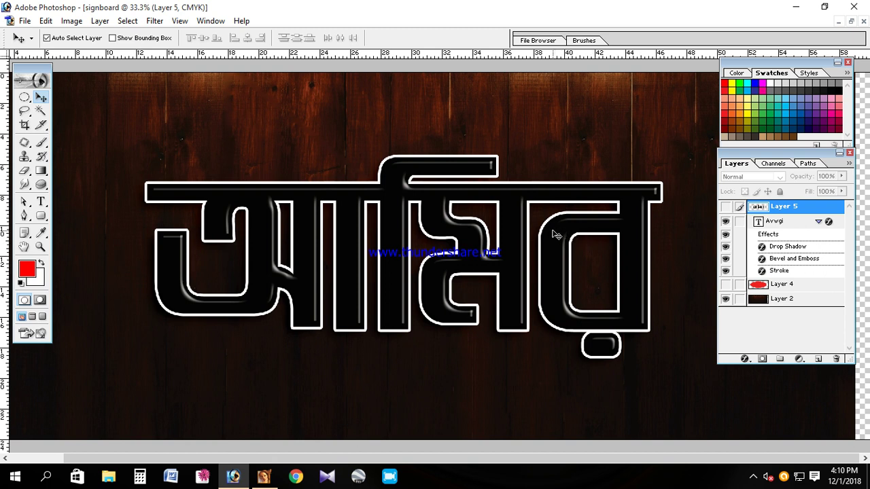
click(725, 207)
mouse_move(510, 269)
mouse_down()
mouse_move(373, 161)
mouse_move(576, 245)
mouse_up()
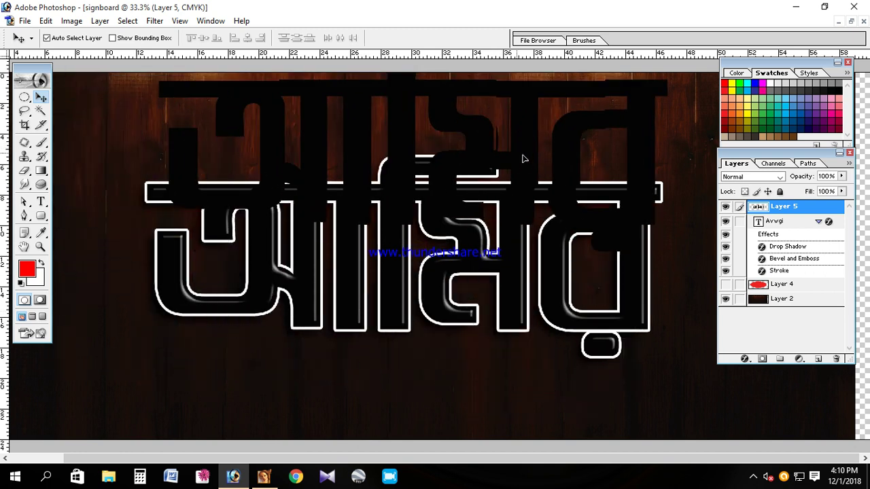
drag(820, 215, 835, 358)
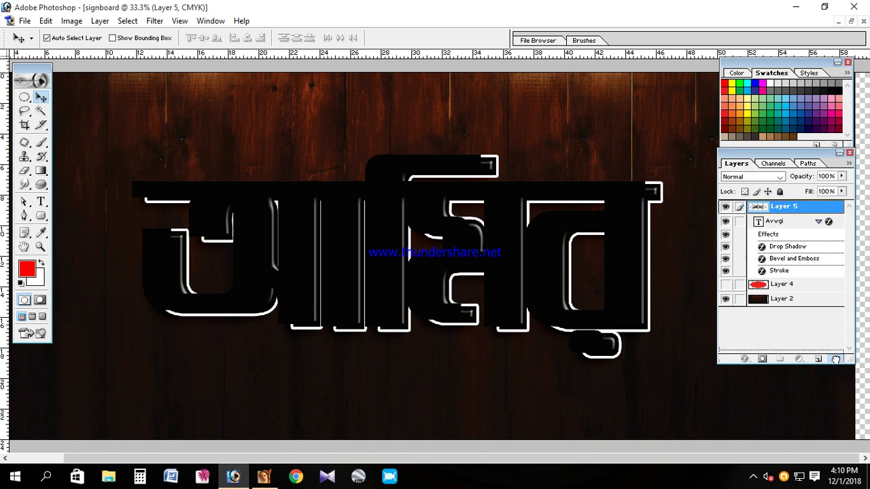
mouse_move(509, 233)
mouse_down()
mouse_move(503, 315)
mouse_move(507, 228)
mouse_move(489, 184)
mouse_up()
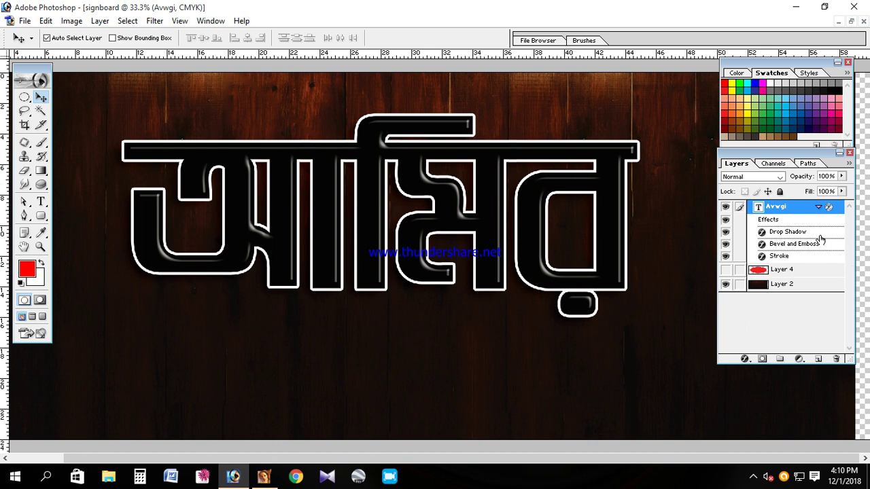
Delete the red ellipse layer and strip all effects from the Avwgi text layer.
click(725, 271)
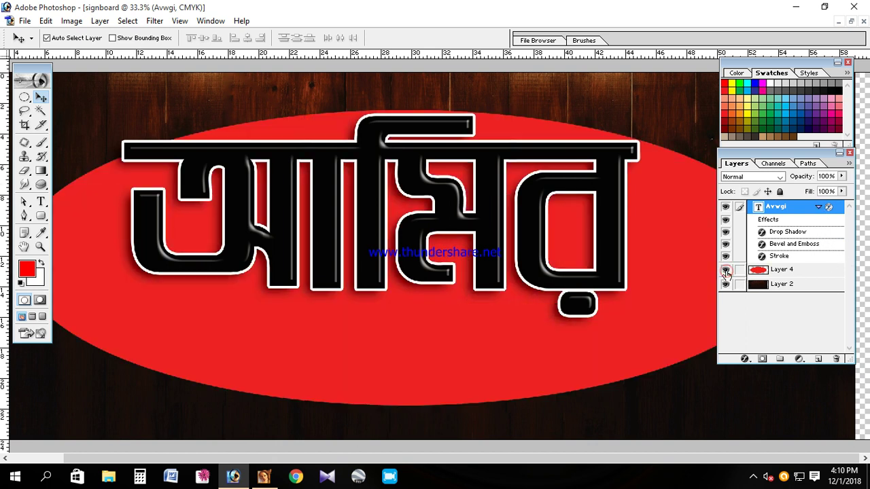
click(796, 273)
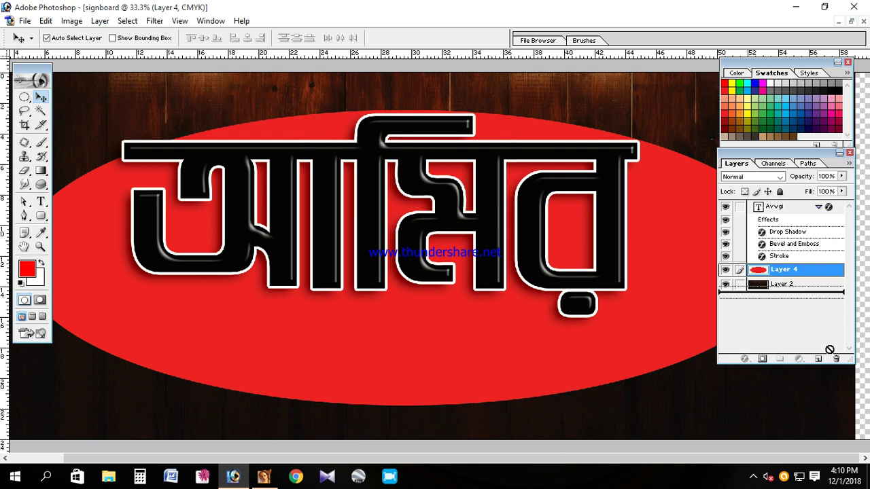
drag(815, 272, 836, 358)
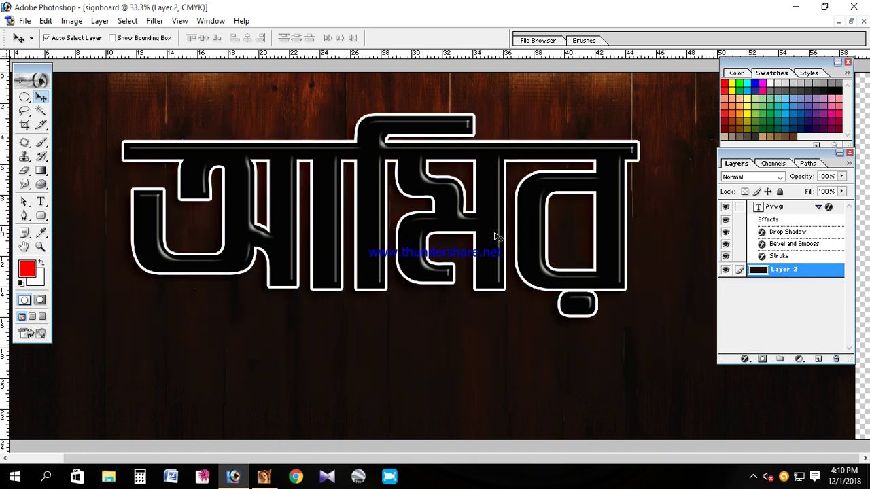
drag(500, 234, 500, 253)
mouse_move(766, 221)
mouse_down()
mouse_move(833, 334)
mouse_move(835, 358)
mouse_up()
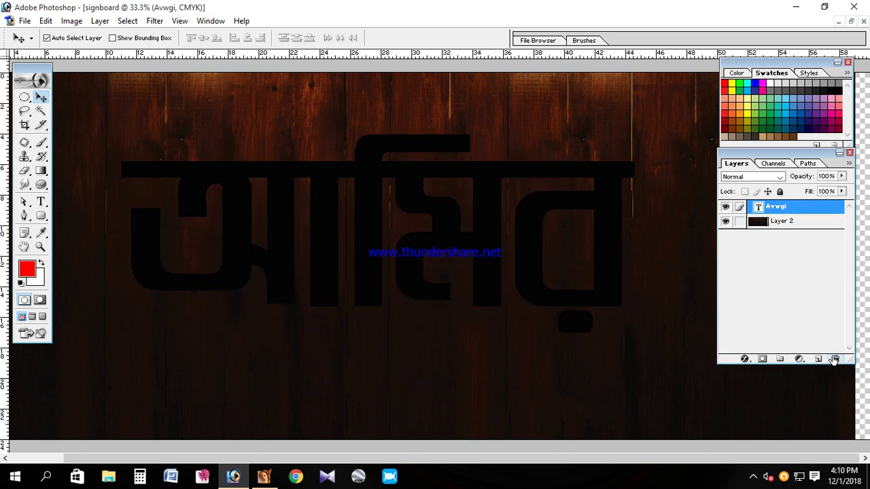
Cut the letter shapes from the wood layer, paste them as Layer 3, and check Avwgi.
ctrl+click(804, 206)
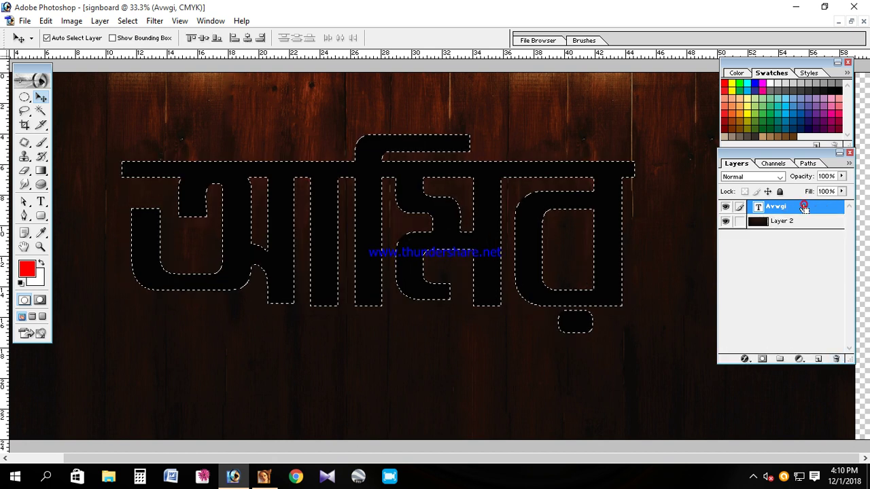
click(669, 284)
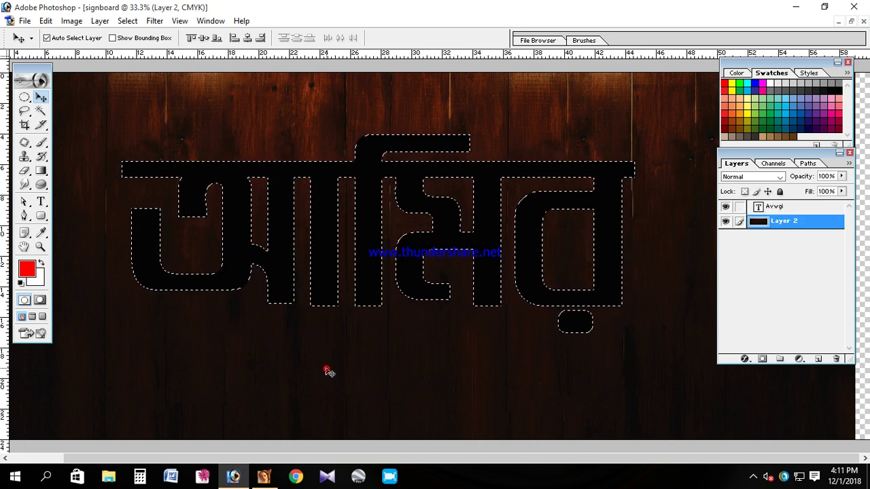
click(45, 21)
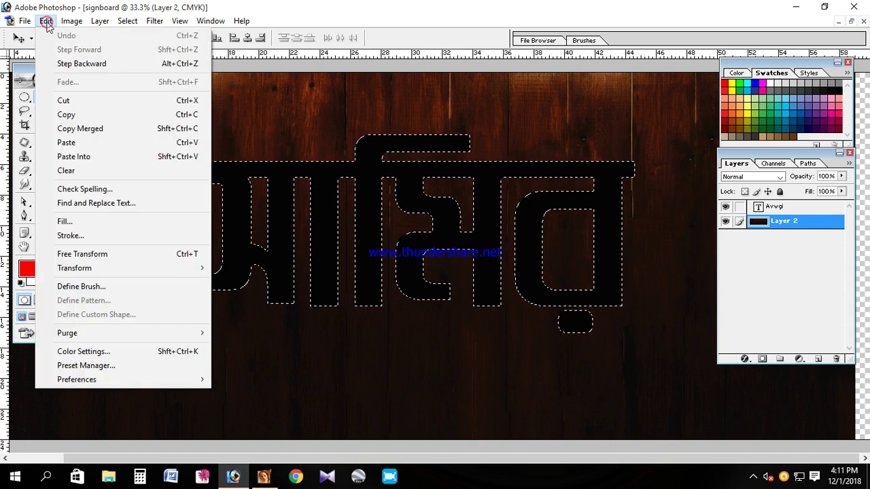
click(72, 102)
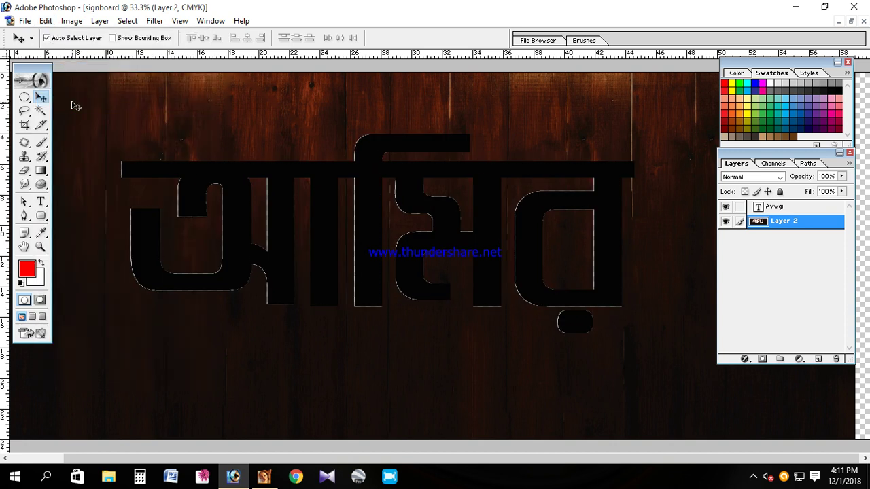
click(71, 20)
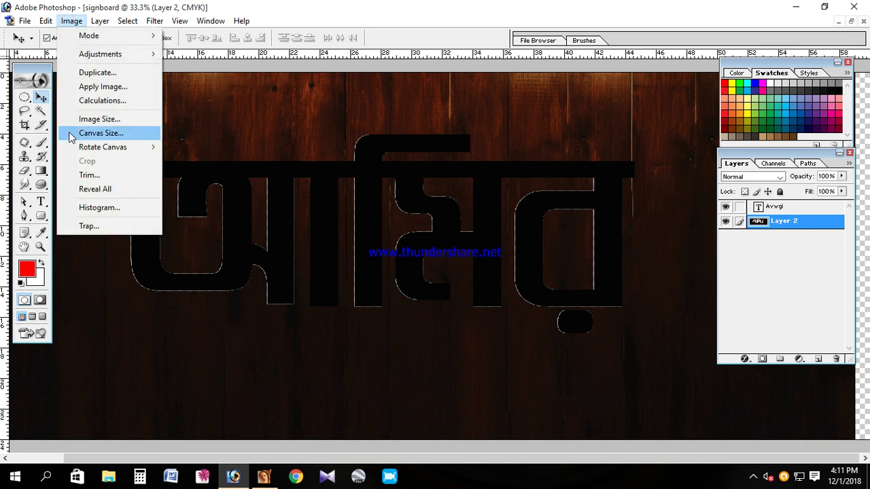
click(61, 142)
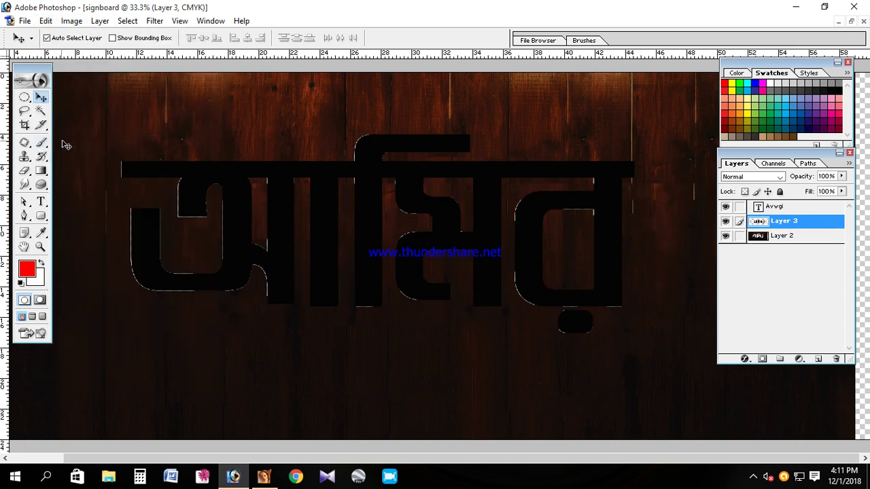
key(alt+bracketright)
click(725, 207)
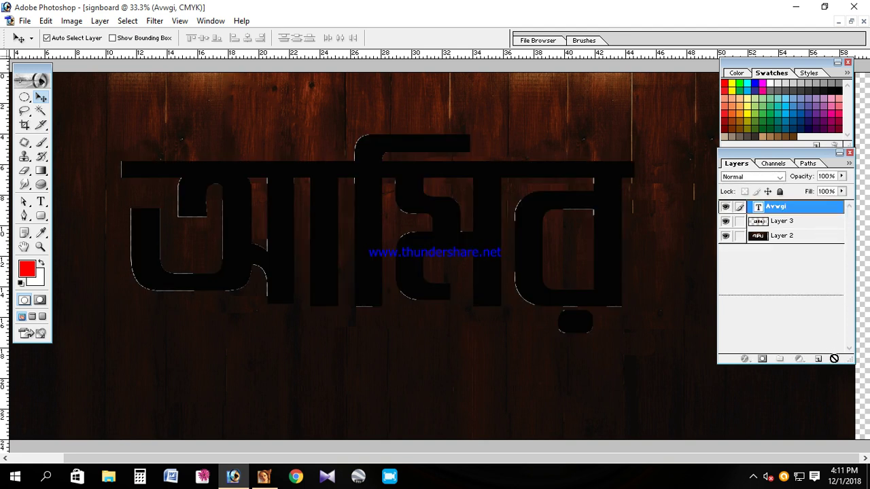
Delete the Avwgi and wood Layer 2 layers, and move the Layer 3 title up-left.
drag(823, 211, 835, 363)
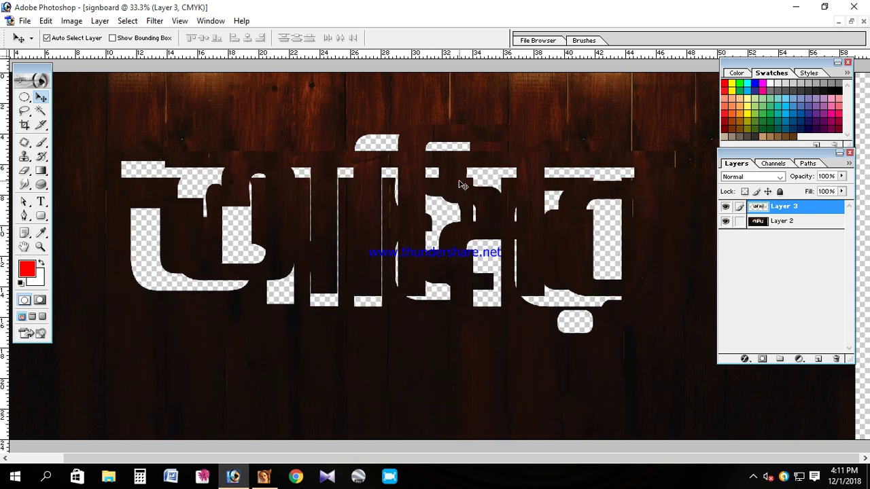
key(ctrl+minus)
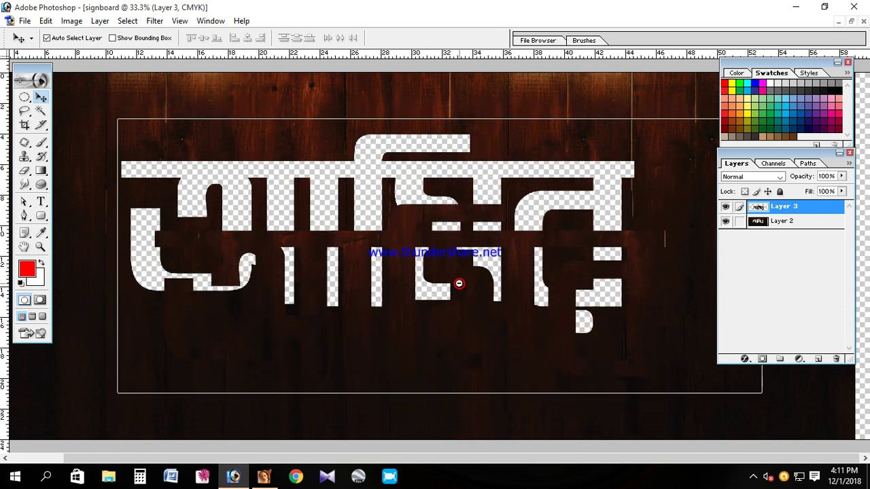
drag(482, 293, 474, 273)
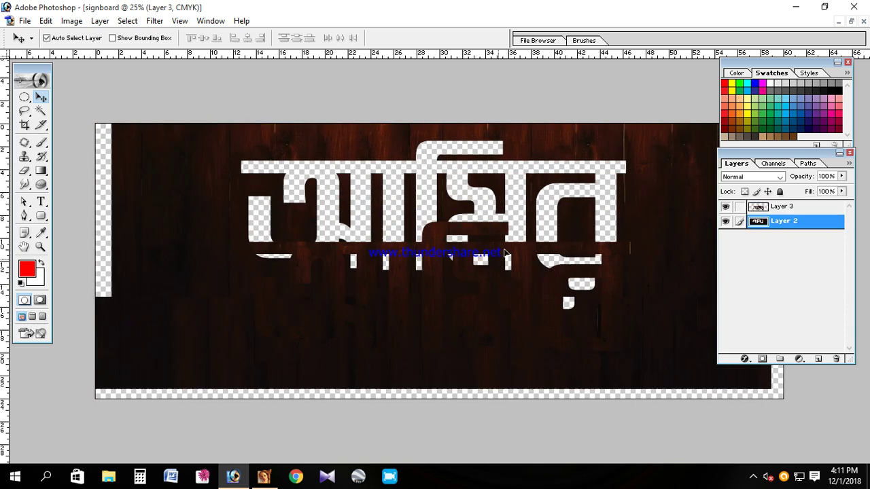
drag(819, 226, 836, 358)
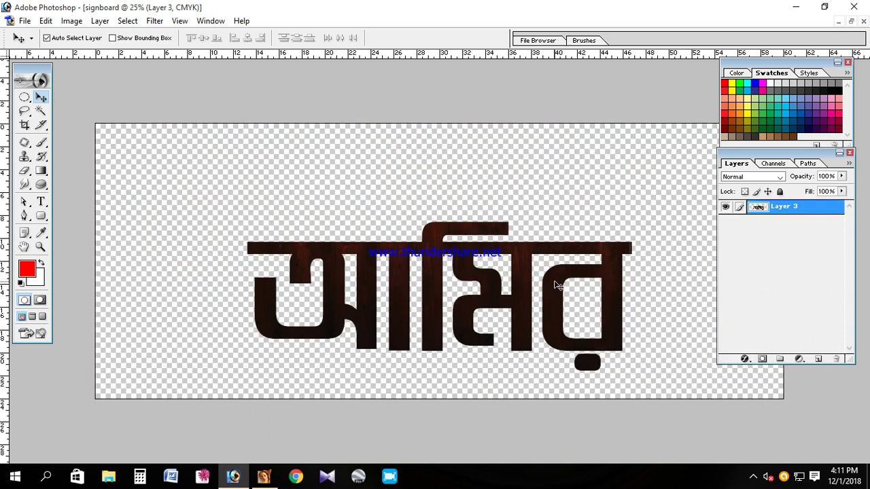
drag(533, 279, 498, 226)
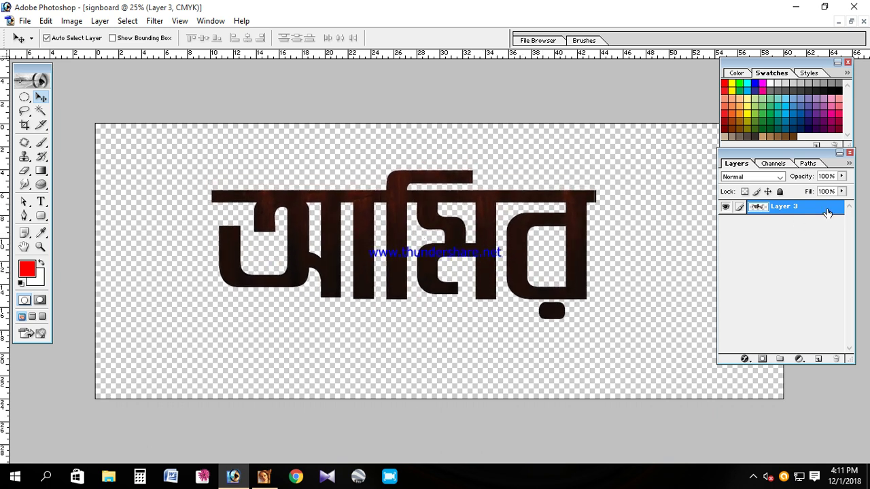
drag(820, 214, 832, 354)
Make a rectangular selection around the title on a new layer and choose crimson pink.
click(25, 99)
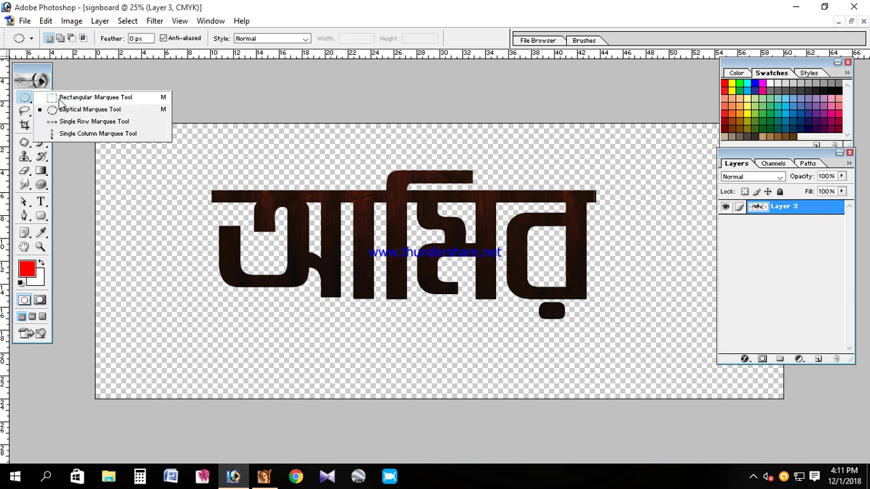
click(60, 100)
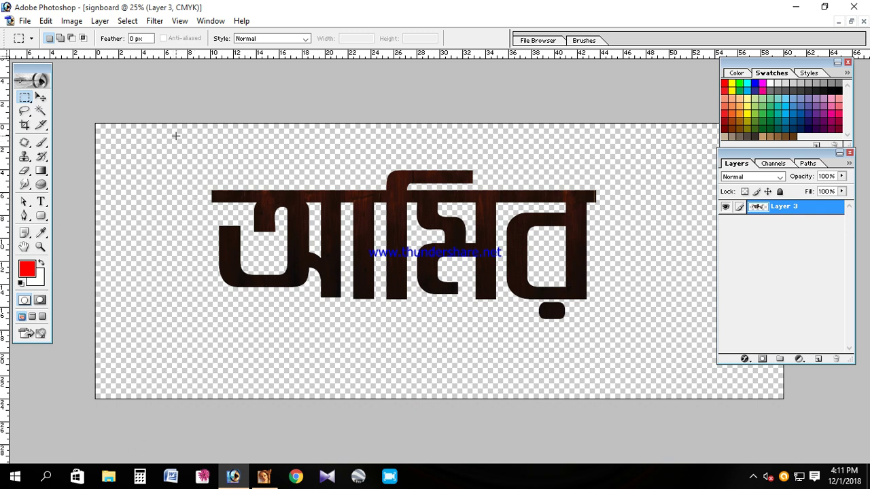
drag(608, 315, 652, 346)
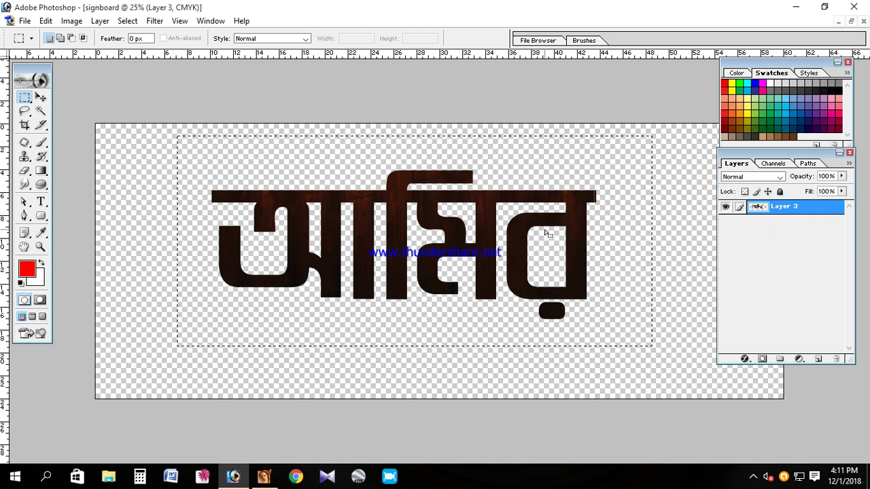
click(818, 359)
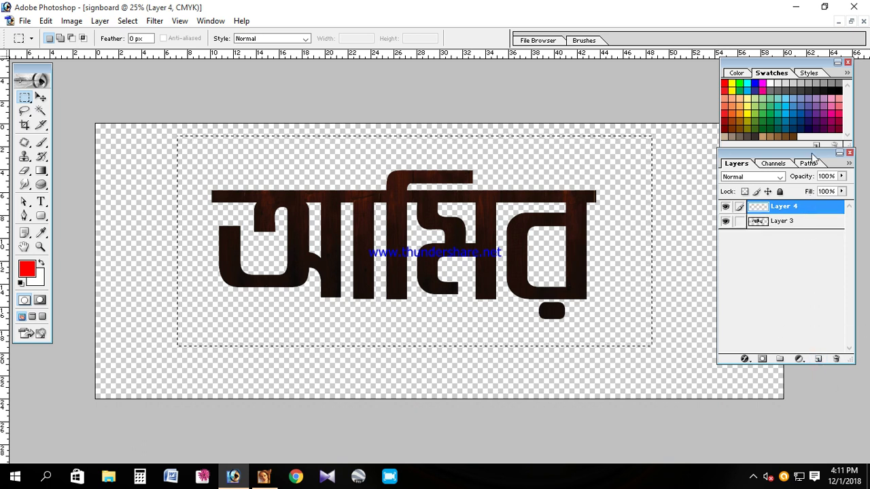
click(838, 113)
Fill the selection with pink, deselect, and nudge the pink rectangle slightly down.
right_click(494, 222)
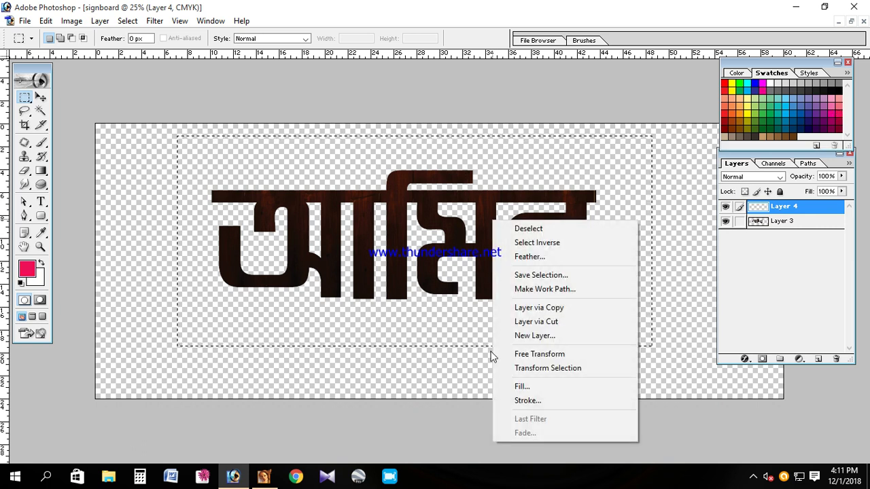
click(522, 386)
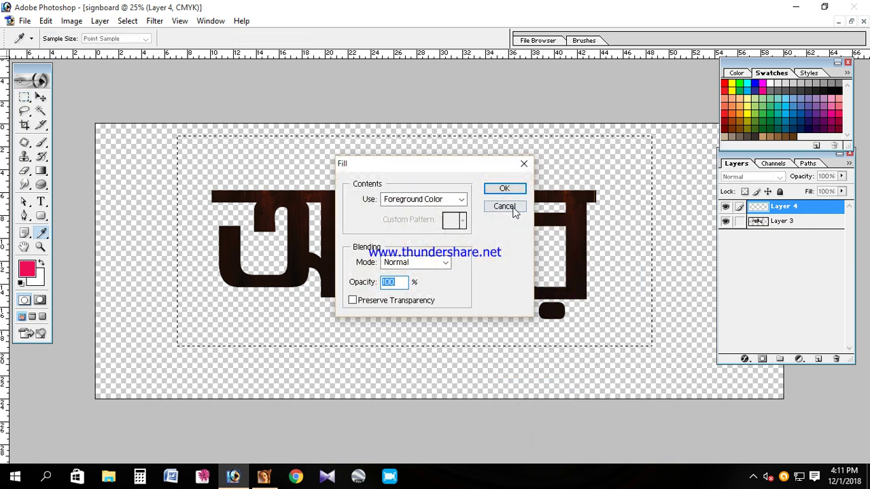
click(504, 189)
key(ctrl+d)
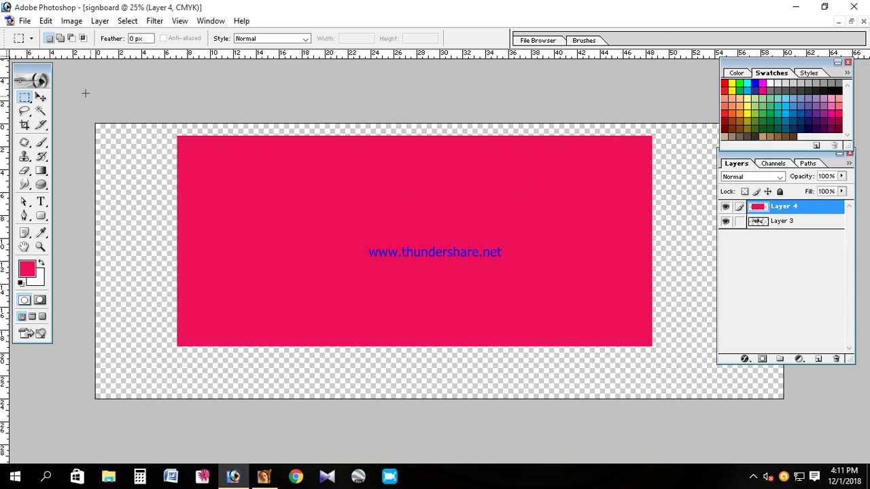
click(40, 100)
drag(388, 233, 386, 240)
Move the pink layer beneath the title layer and nudge the title slightly right.
click(803, 223)
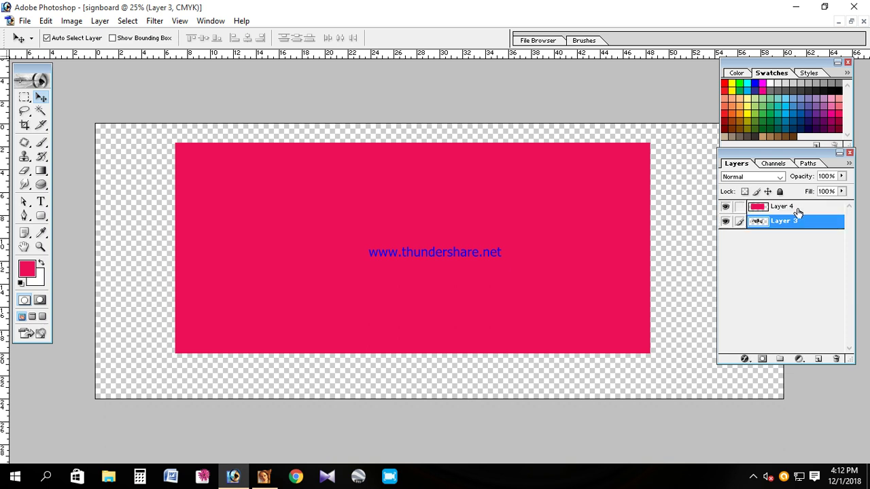
drag(791, 209, 793, 232)
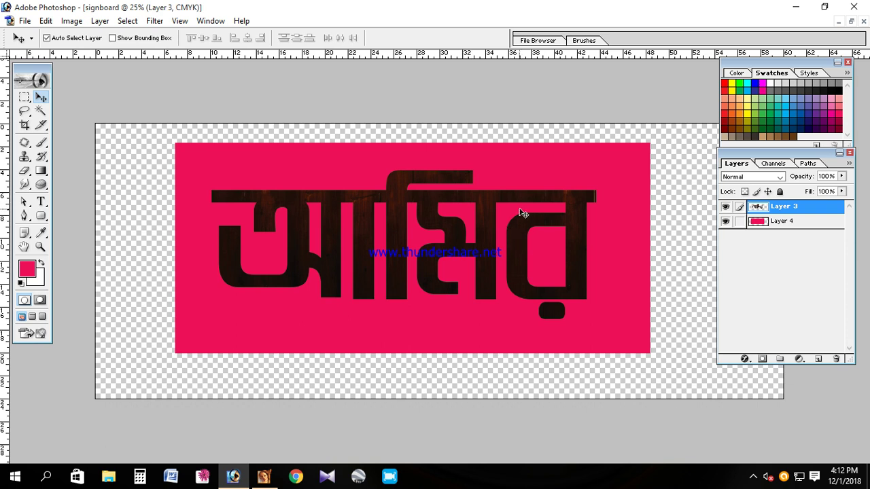
drag(530, 196, 533, 199)
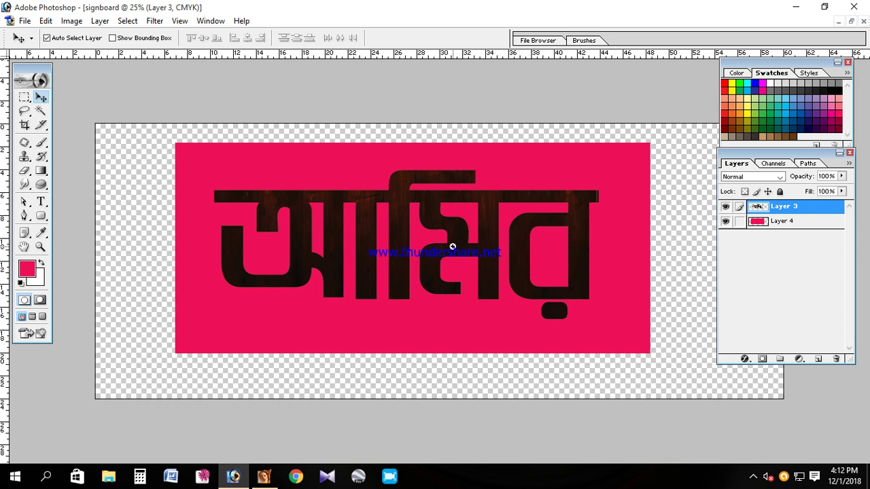
key(ctrl+plus)
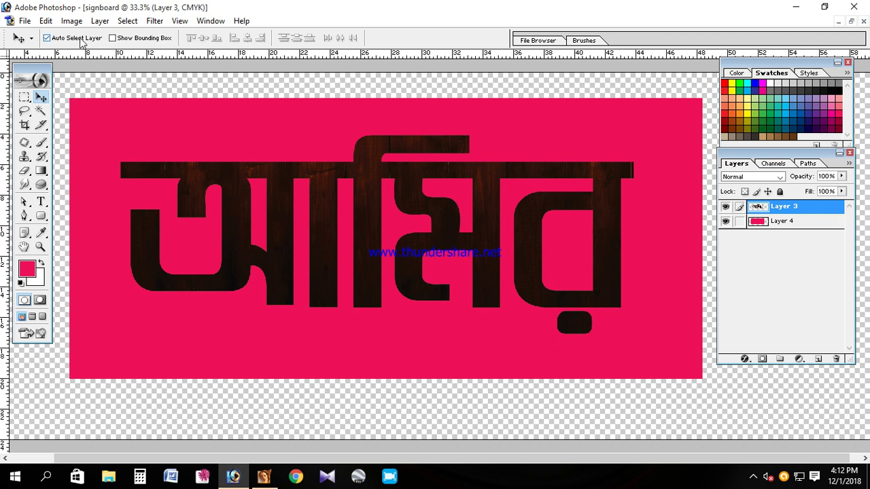
double_click(828, 206)
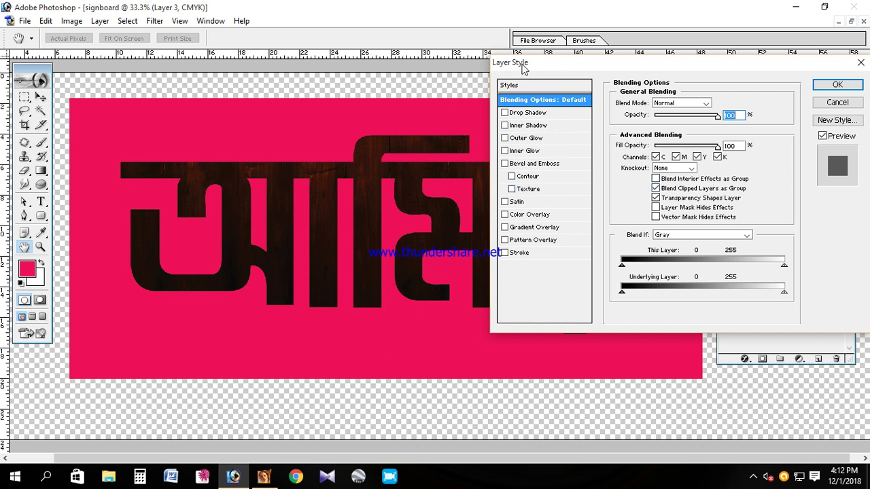
click(836, 102)
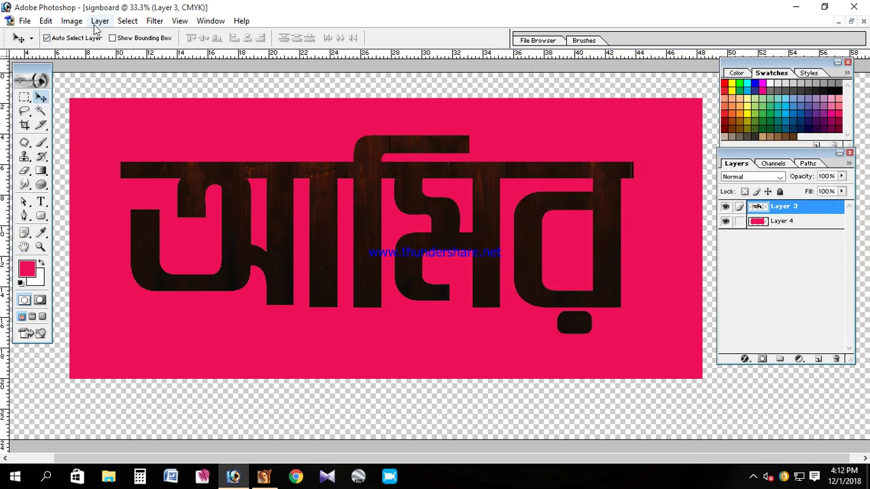
Give the title a drop shadow with angle 132°, distance 53 px and size 43 px.
click(100, 20)
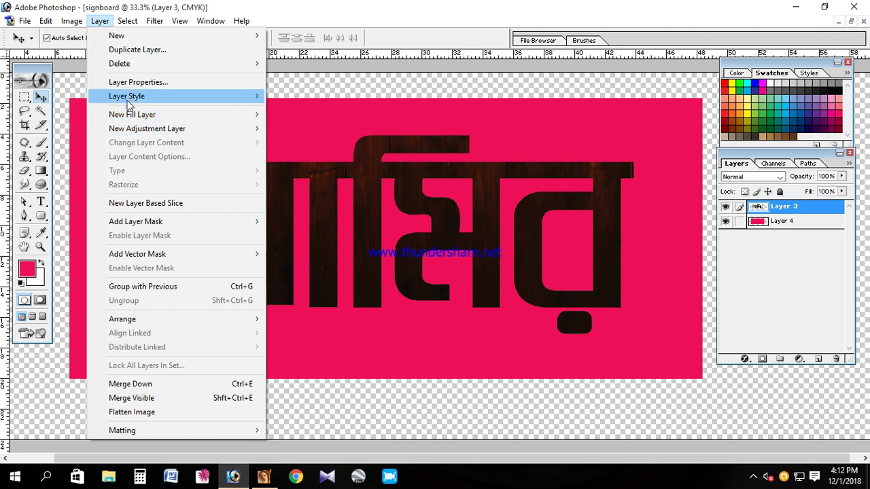
mouse_move(127, 96)
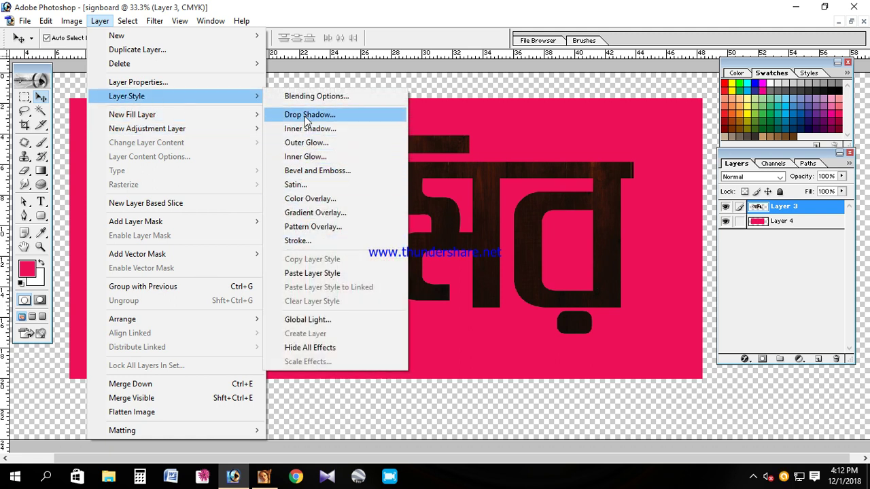
click(305, 115)
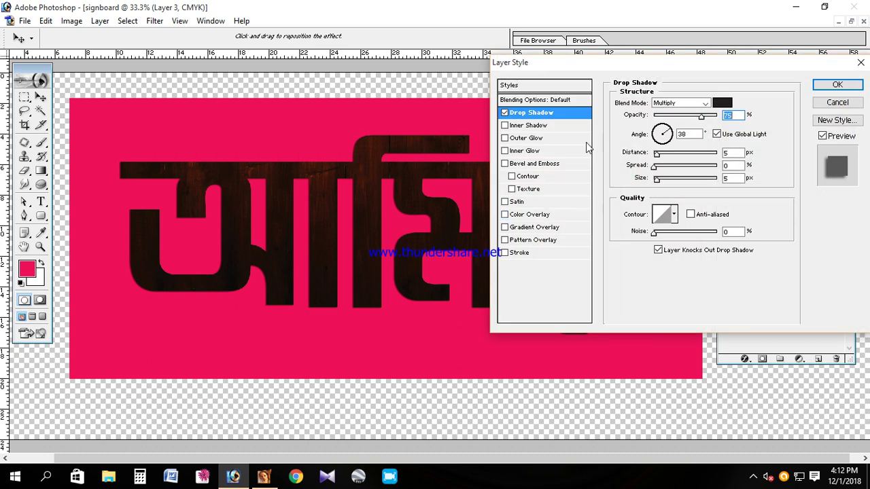
drag(657, 158, 681, 155)
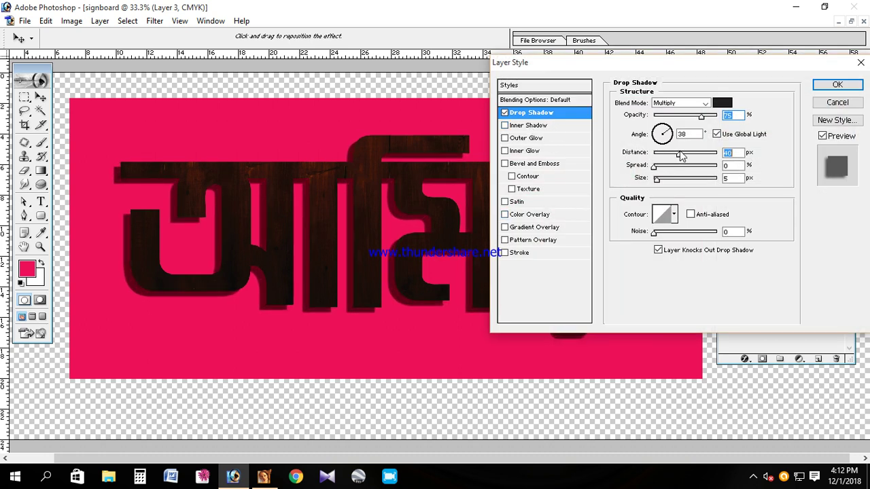
drag(681, 156, 683, 156)
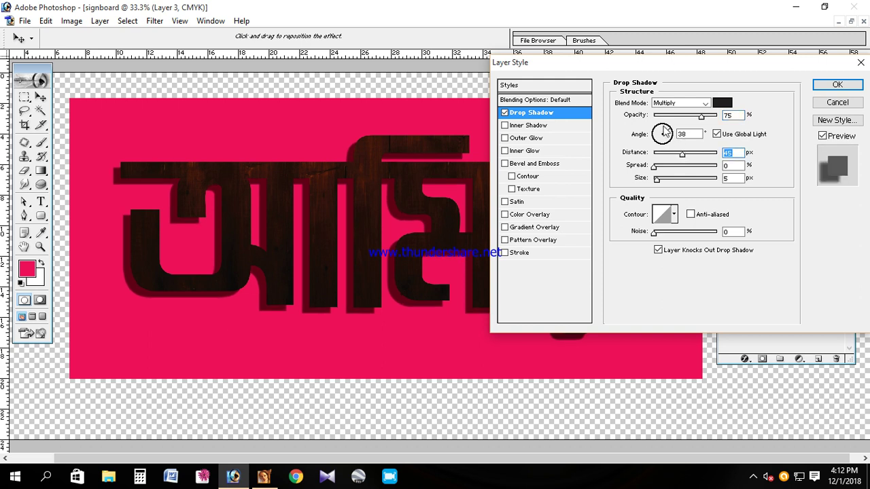
drag(664, 131, 658, 132)
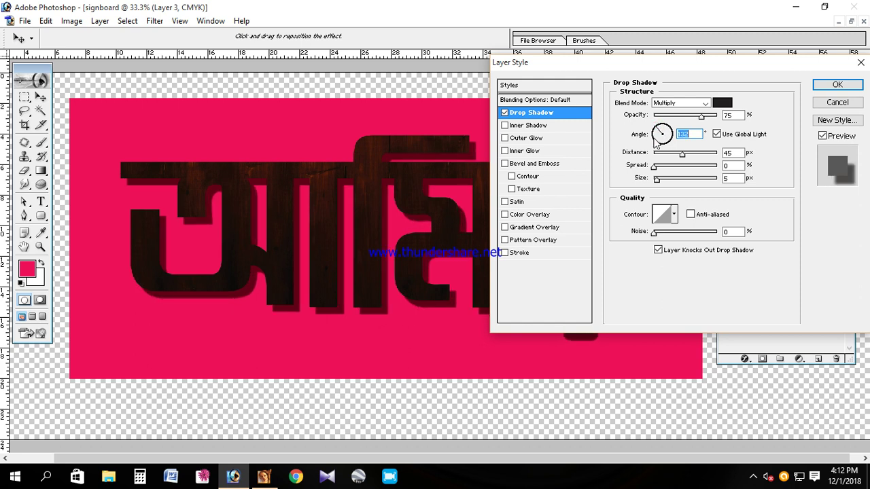
drag(656, 180, 668, 180)
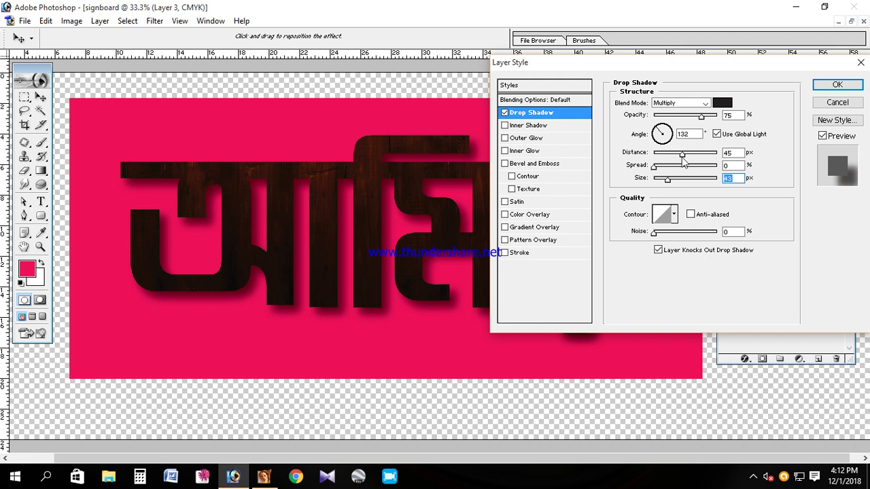
drag(684, 155, 691, 154)
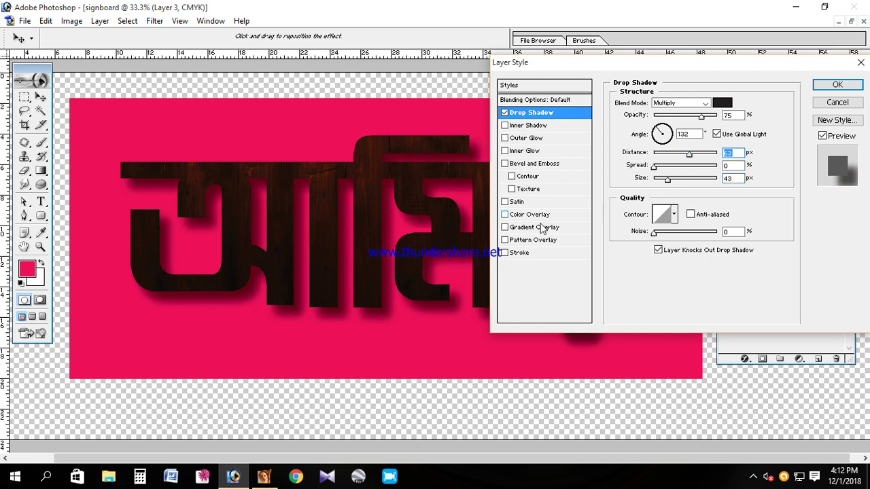
Enable Bevel and Emboss on the wood lettering with size 35 and altitude 80.
click(523, 165)
double_click(693, 218)
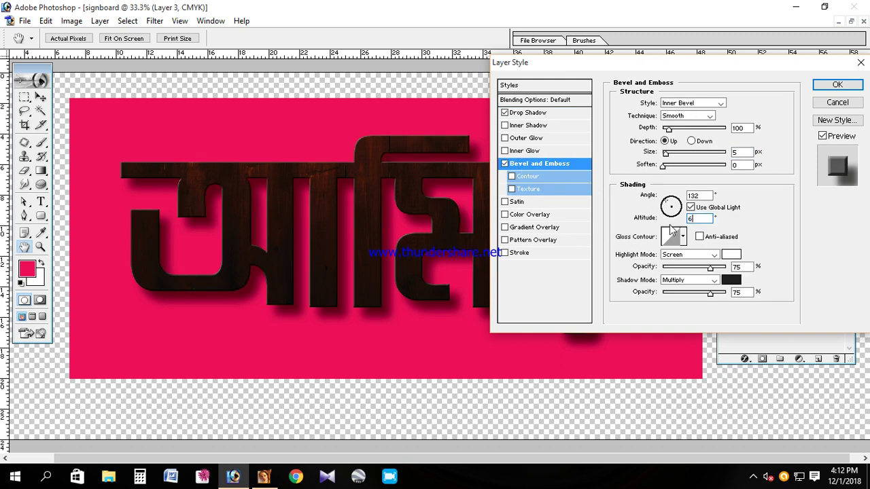
text(60)
drag(666, 153, 672, 154)
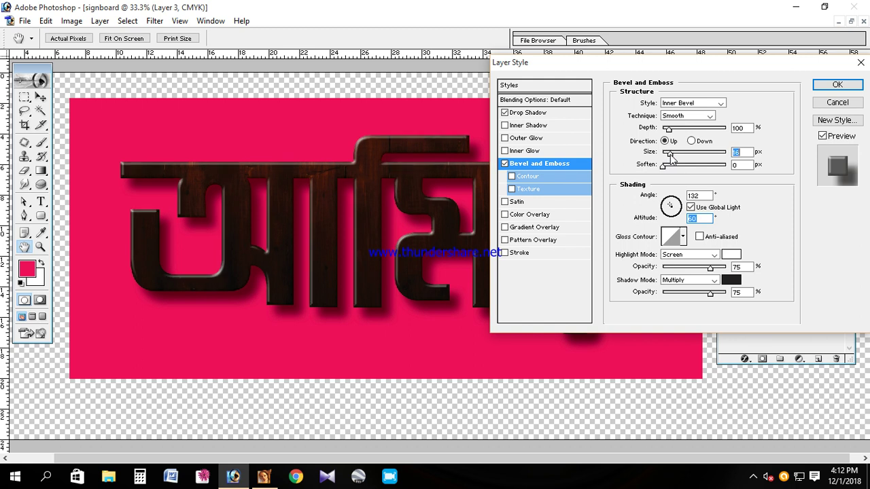
double_click(700, 218)
text(80)
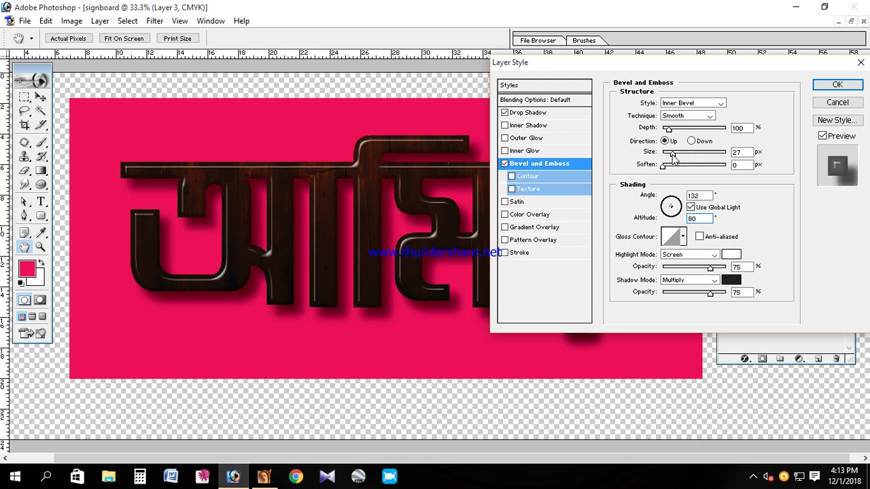
drag(672, 156, 676, 157)
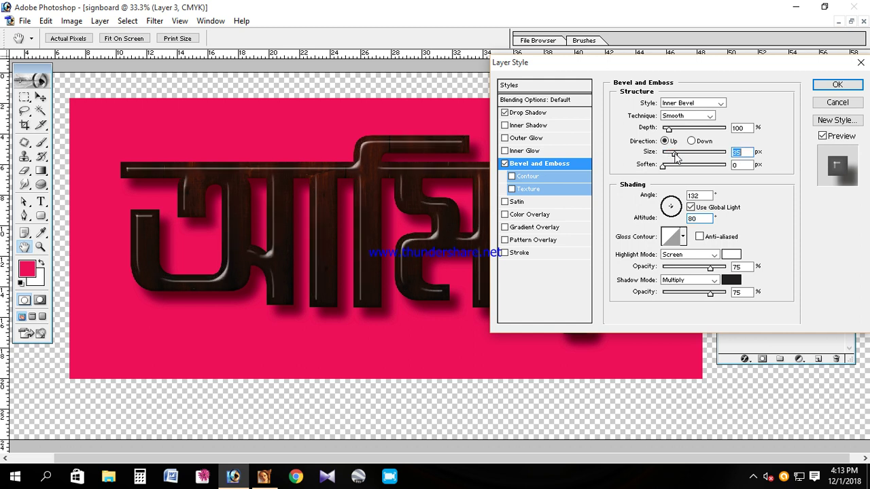
Add a white 13 px stroke to the lettering and apply all the layer styles.
click(520, 253)
click(642, 178)
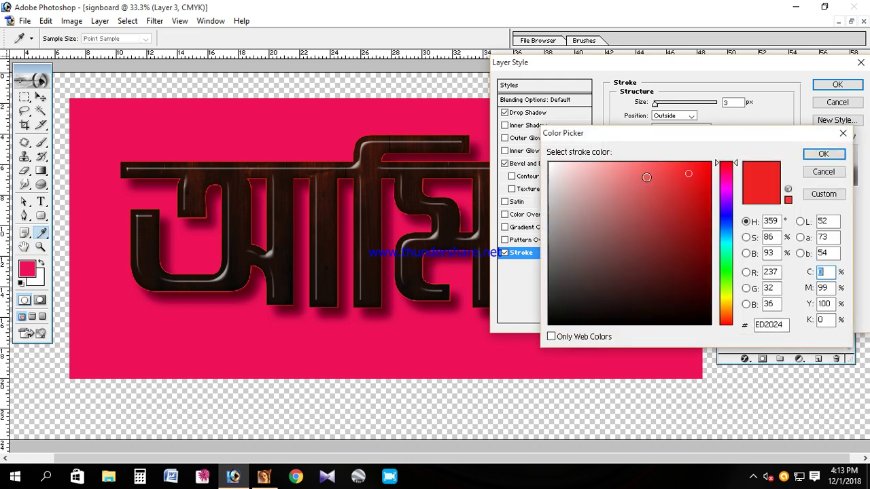
drag(569, 179, 549, 163)
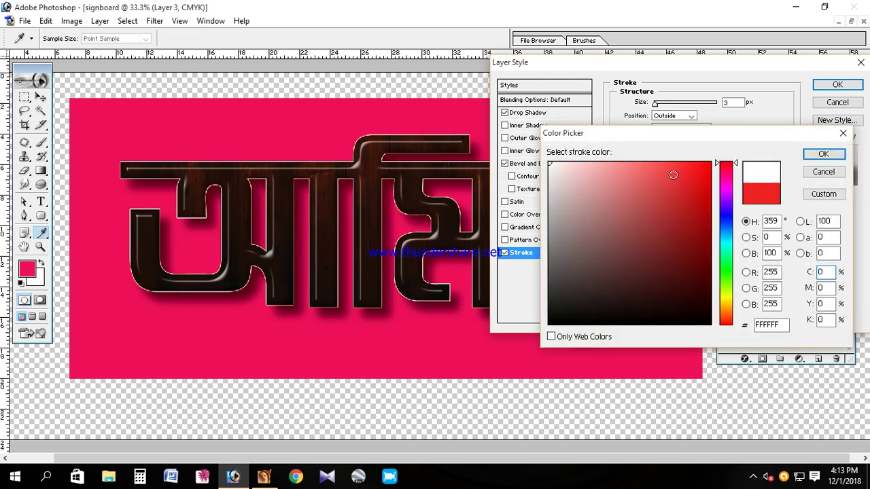
click(818, 156)
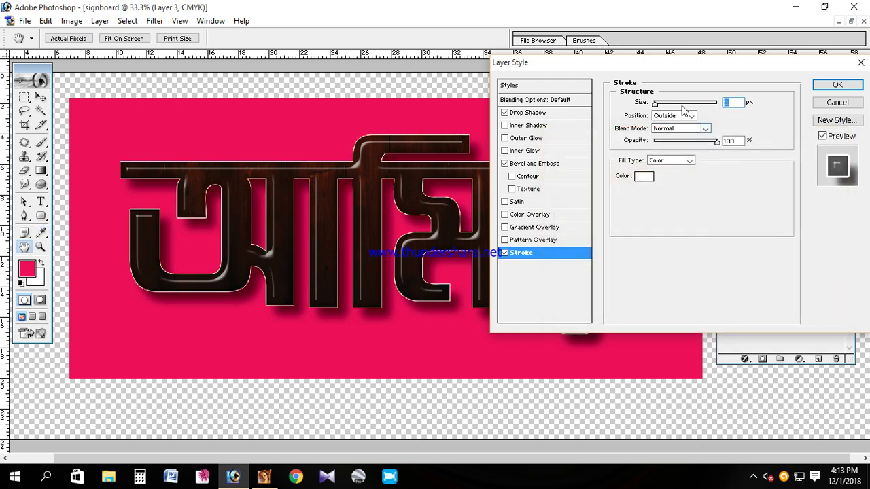
drag(656, 103, 659, 104)
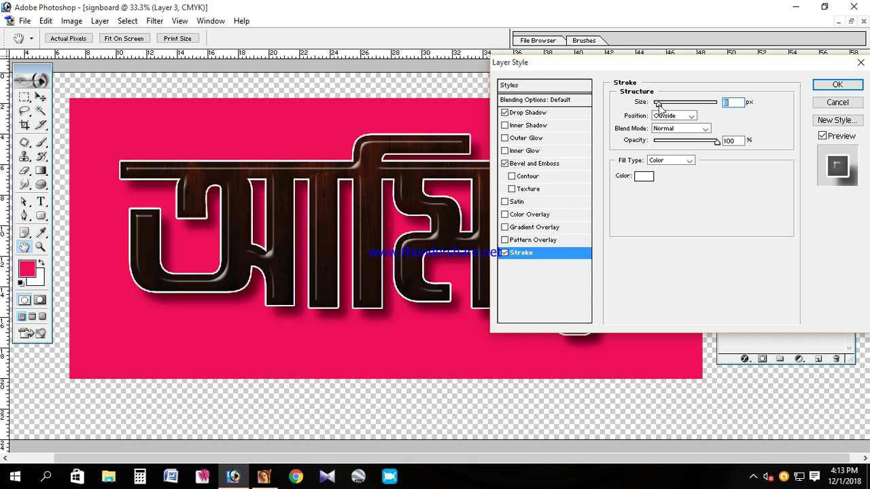
drag(660, 105, 661, 105)
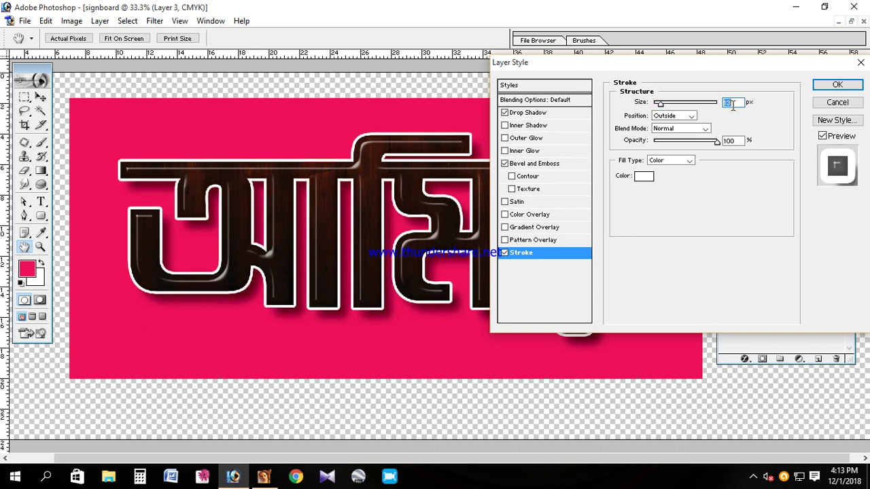
click(835, 85)
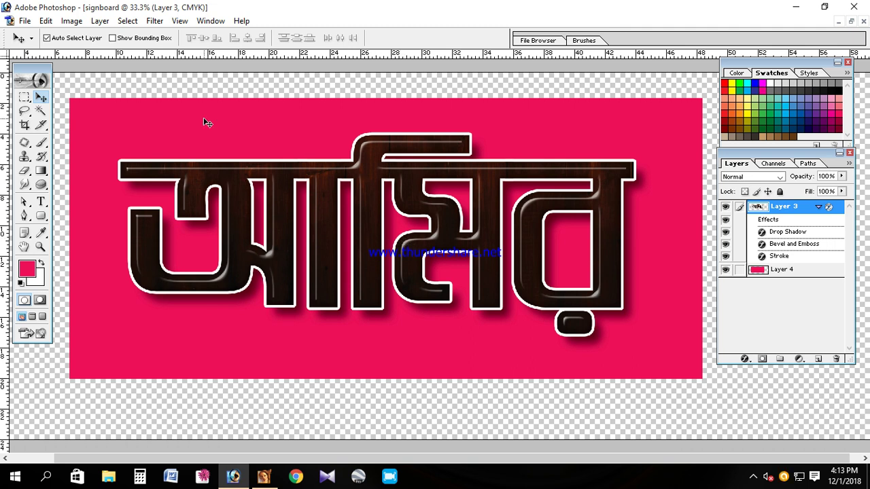
Stretch the pink rectangle with bounding-box handles until it fills the entire canvas.
alt+click(519, 269)
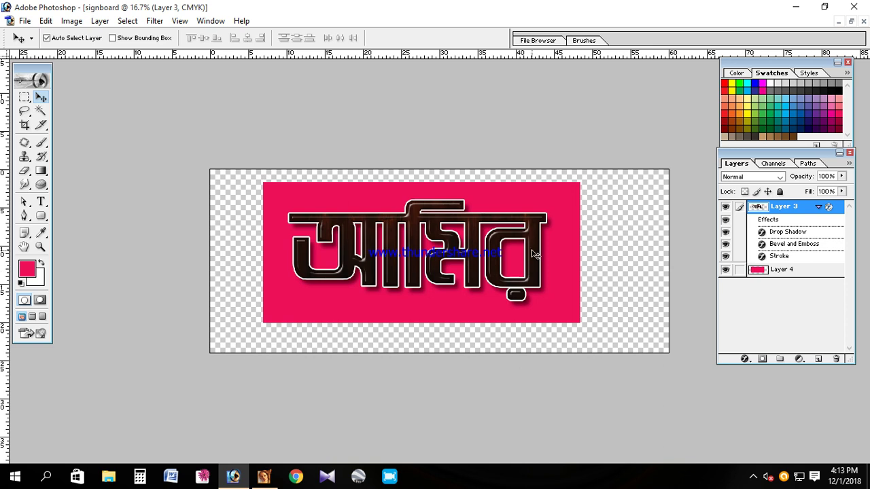
drag(559, 200, 506, 188)
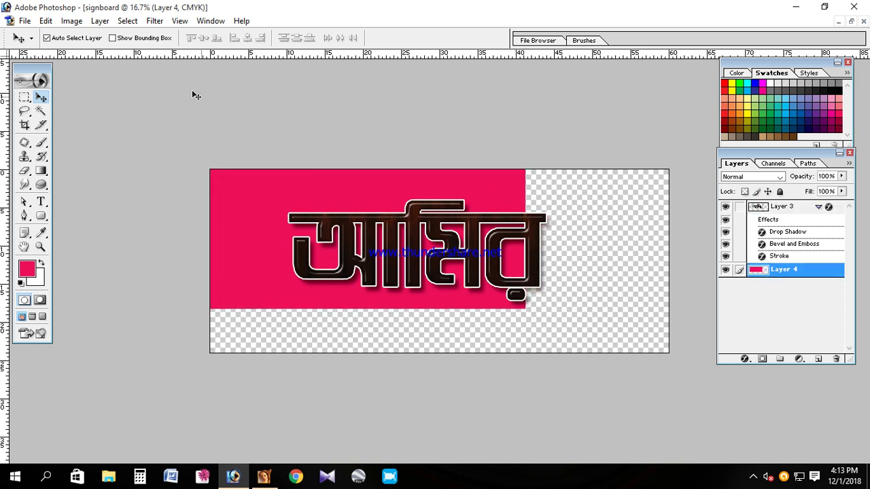
click(136, 38)
drag(524, 308, 673, 354)
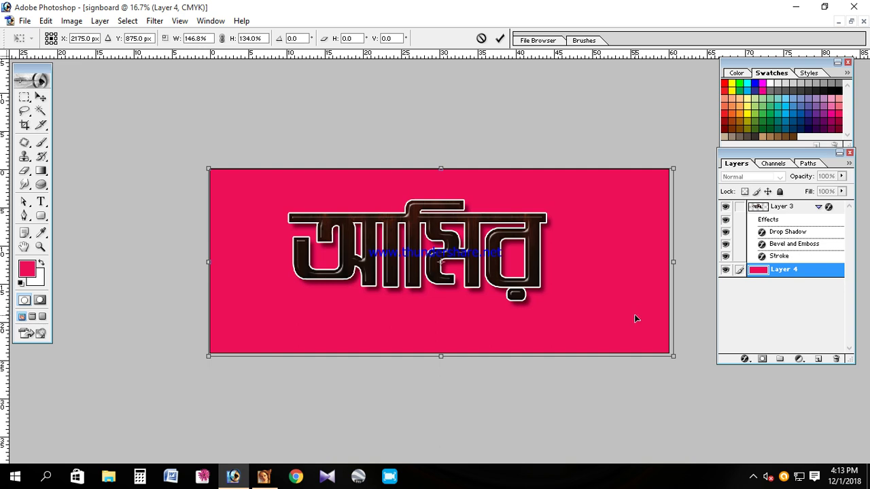
double_click(622, 293)
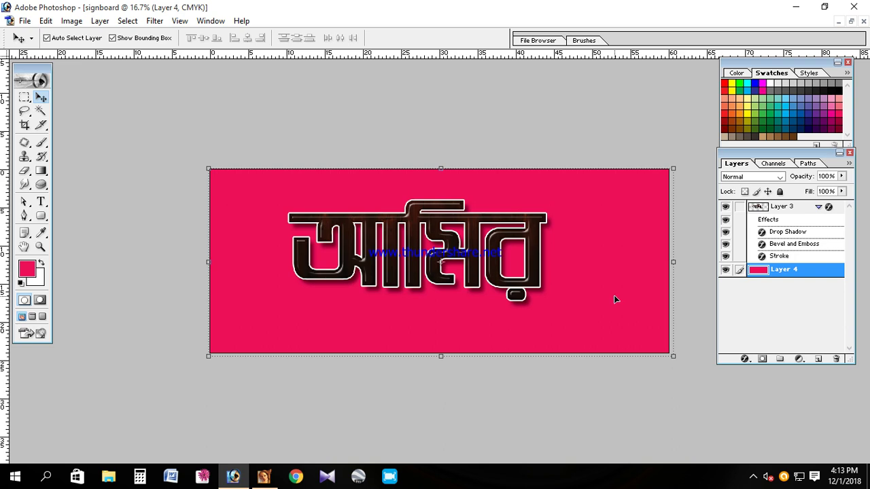
Hide the bounding box and shift the Bengali lettering slightly right and down.
click(113, 38)
drag(478, 257, 488, 265)
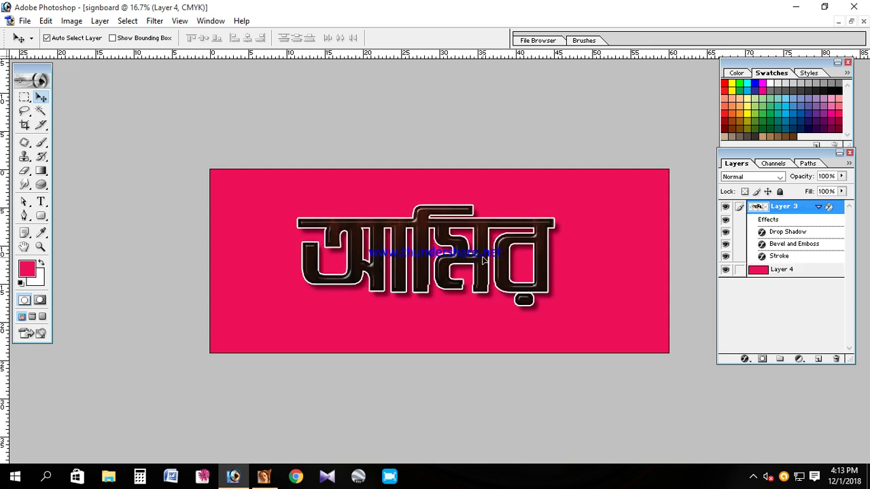
click(25, 20)
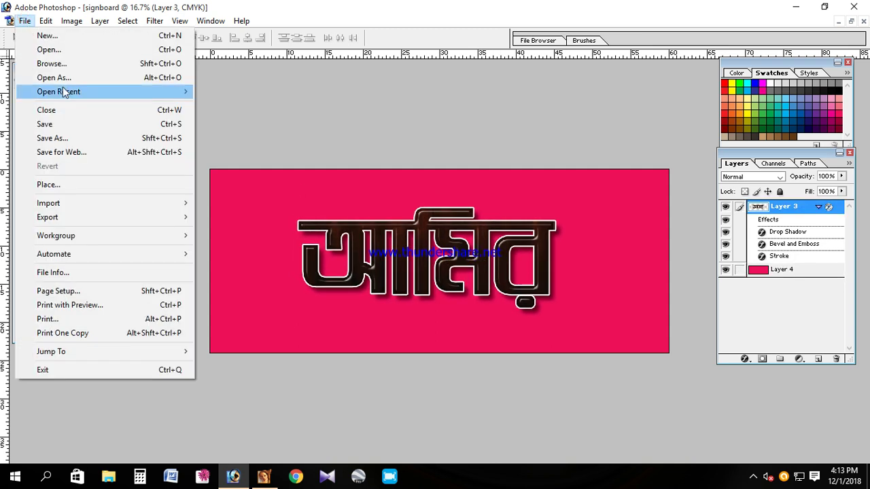
Save the design to the Desktop as signboard.psd in Photoshop (*.PSD) format.
click(71, 138)
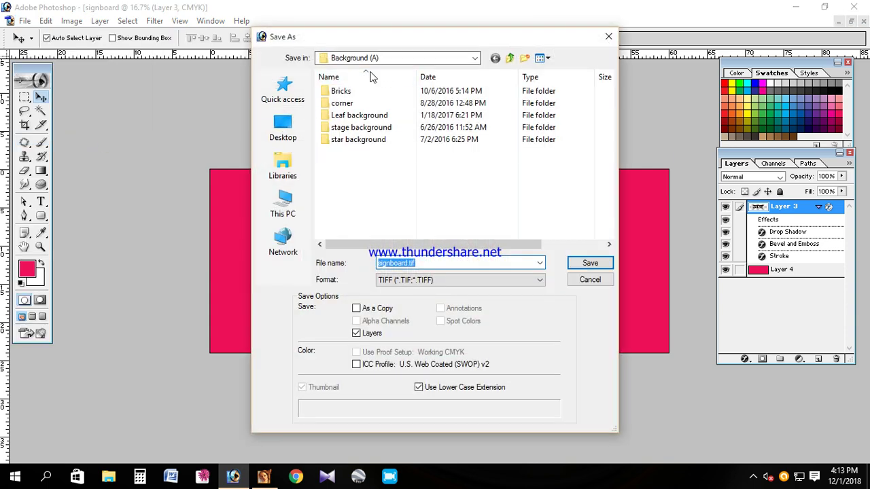
click(282, 127)
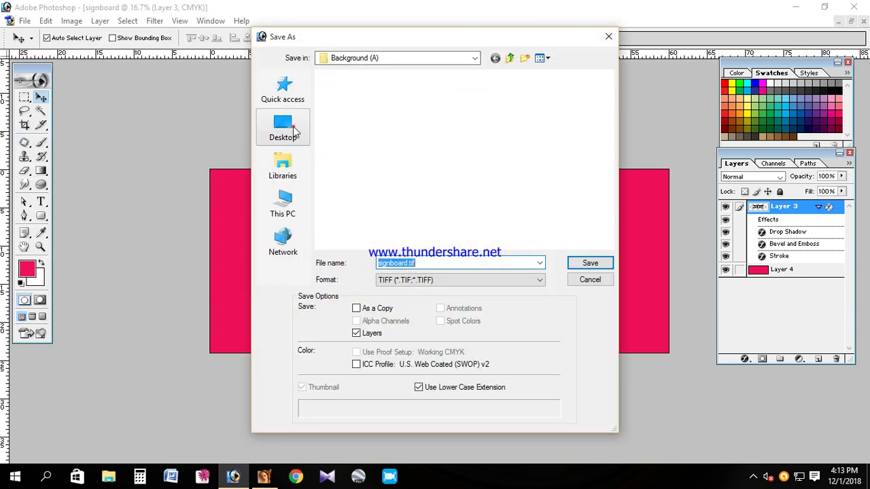
click(407, 280)
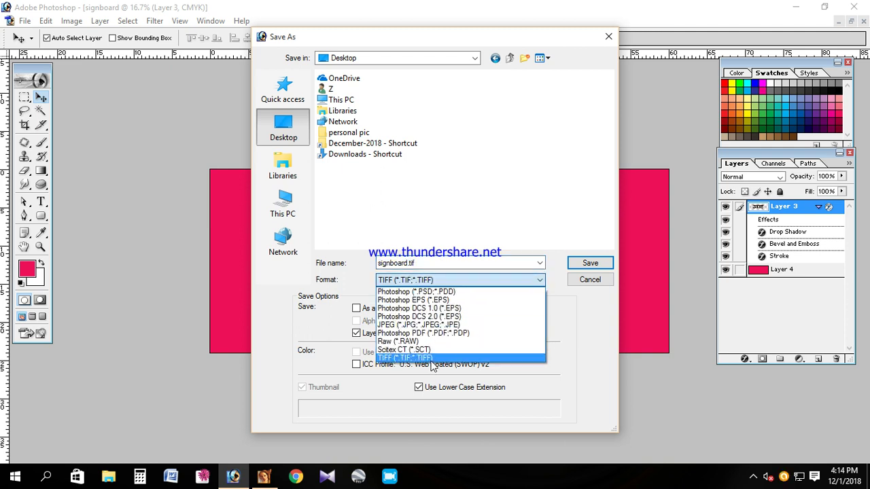
click(421, 292)
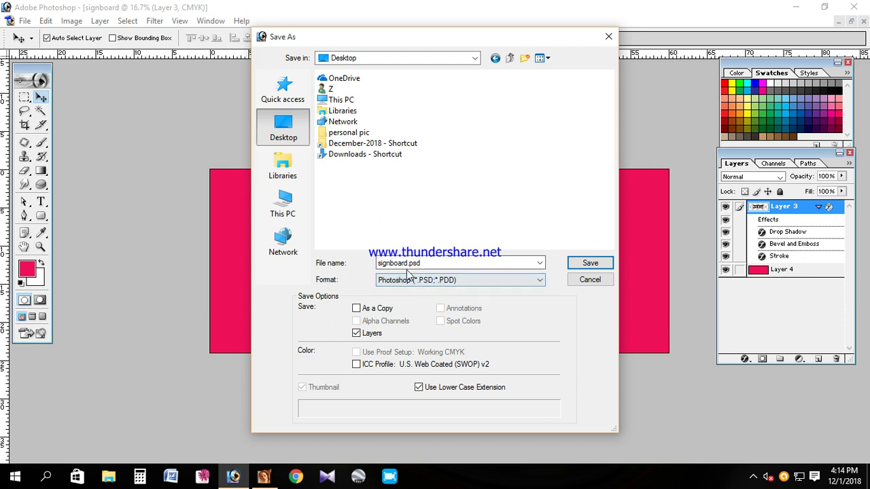
click(589, 263)
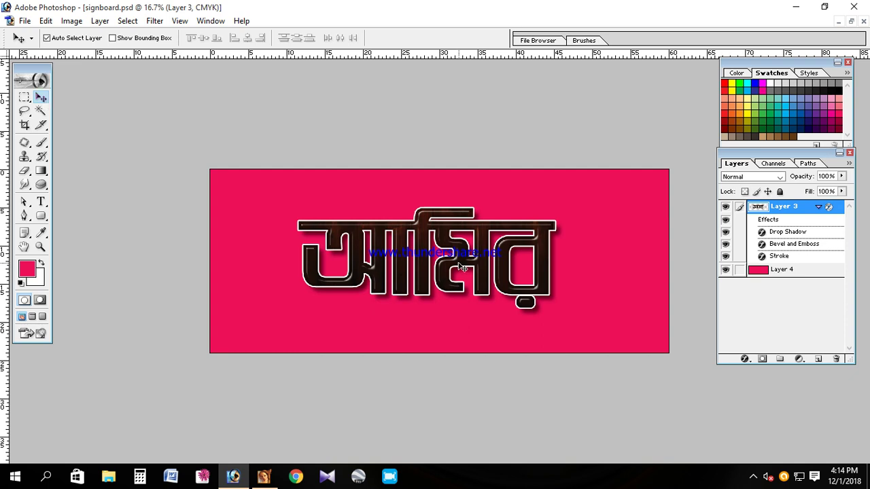
click(25, 21)
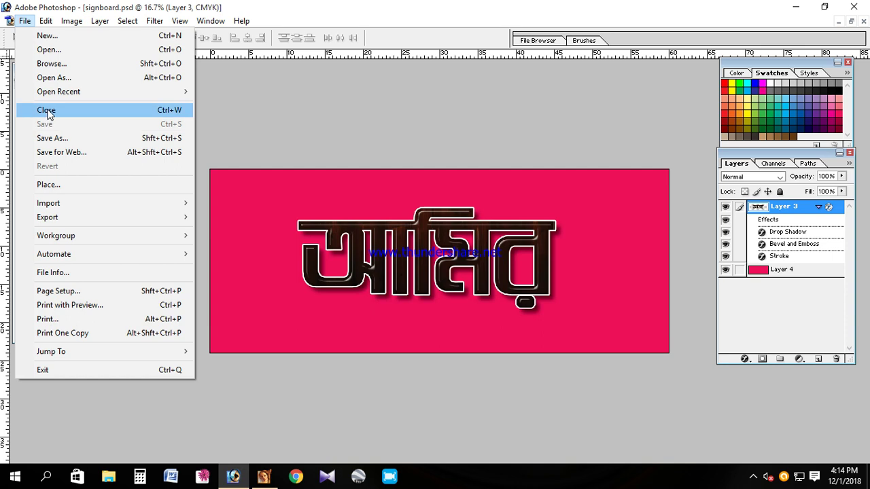
Close the signboard document and exit Photoshop.
click(46, 109)
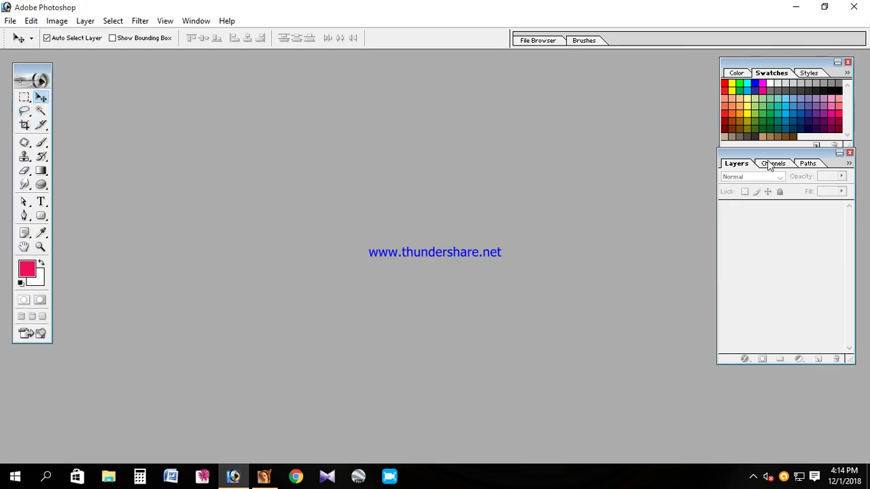
drag(769, 153, 762, 195)
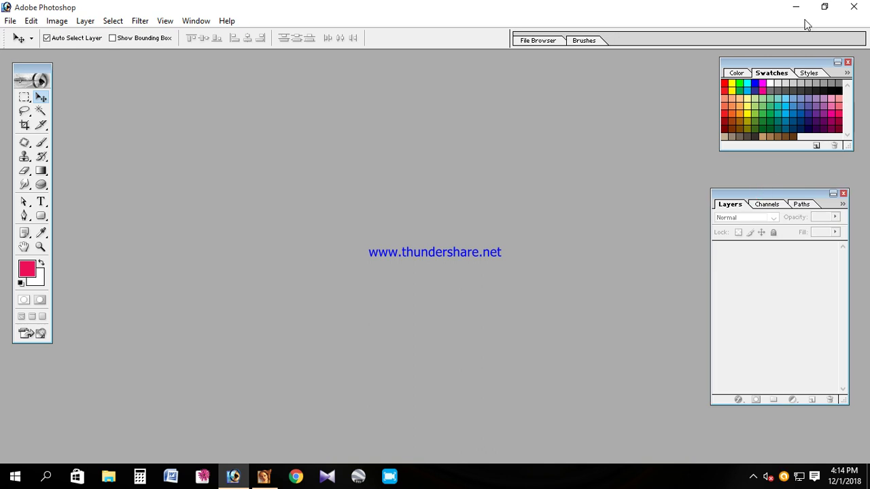
click(11, 21)
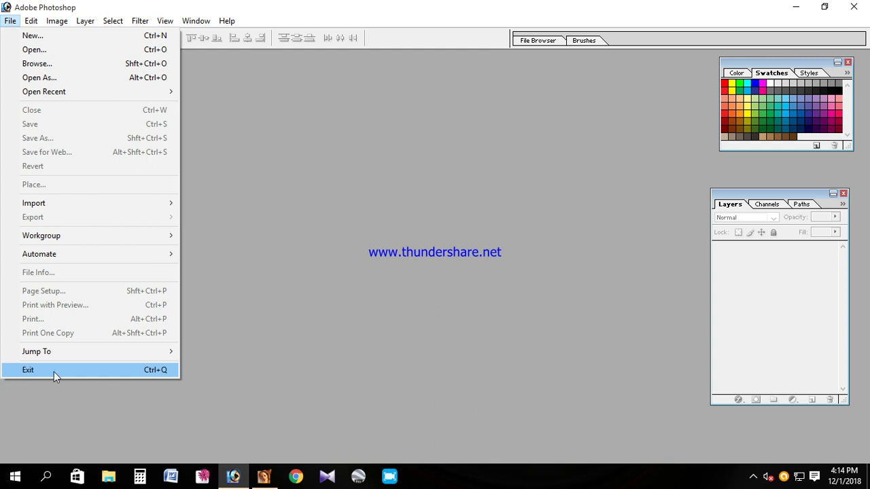
click(491, 210)
click(795, 7)
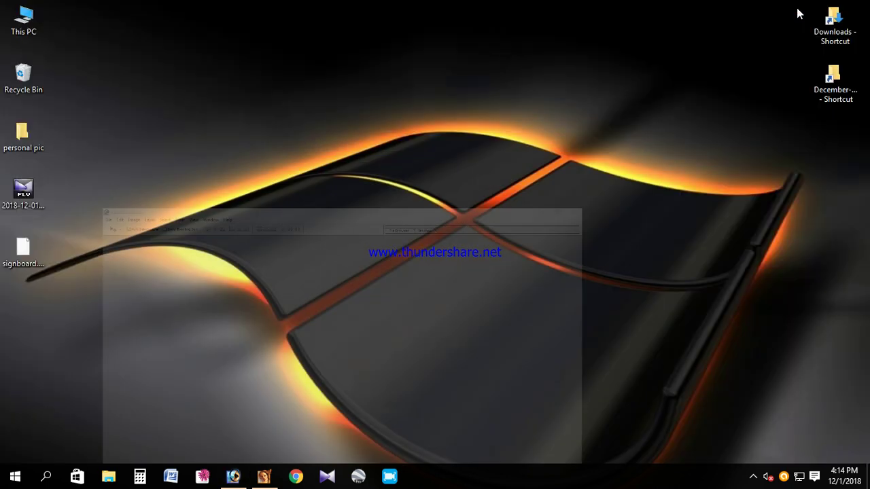
Expand the hidden taskbar tray icons and dismiss the Intel graphics menu.
click(387, 479)
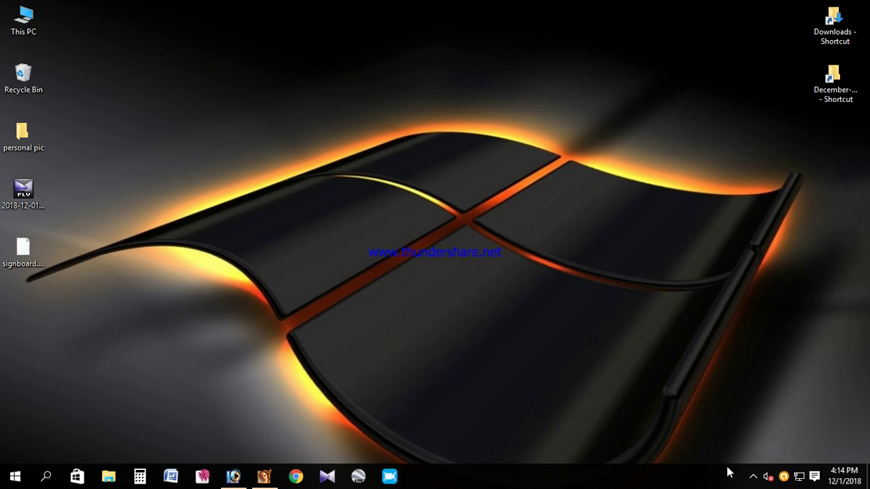
click(753, 476)
right_click(728, 400)
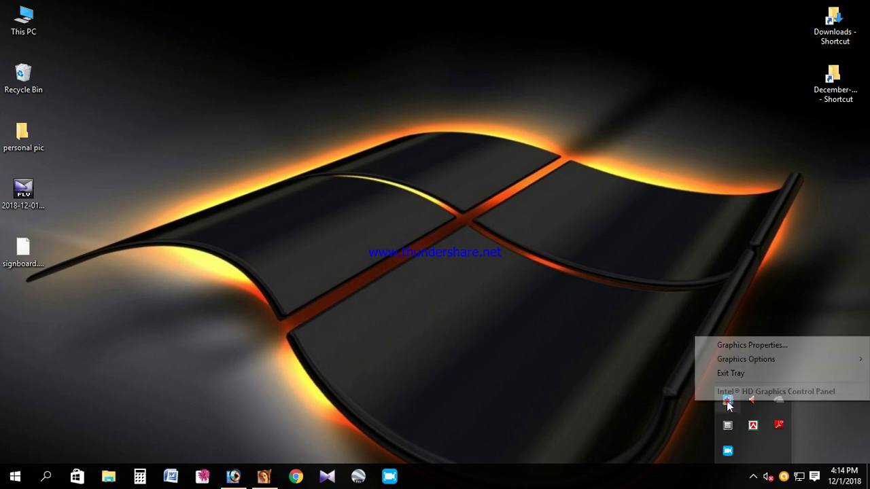
click(728, 451)
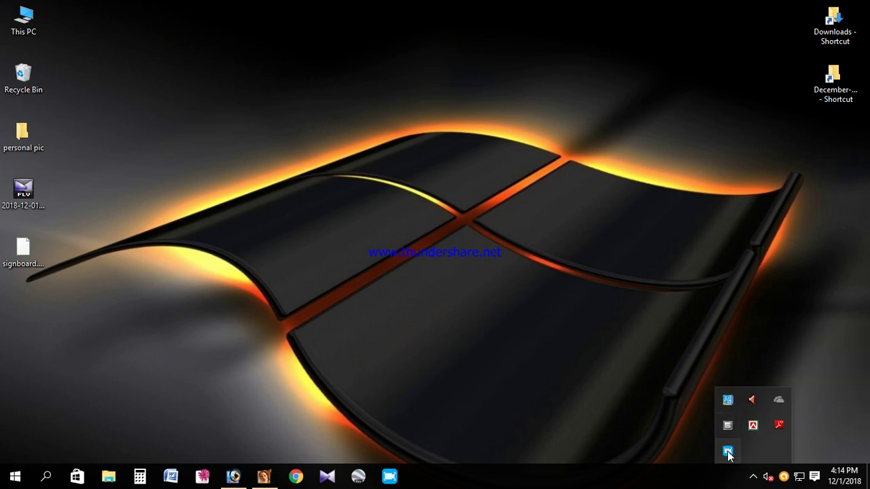